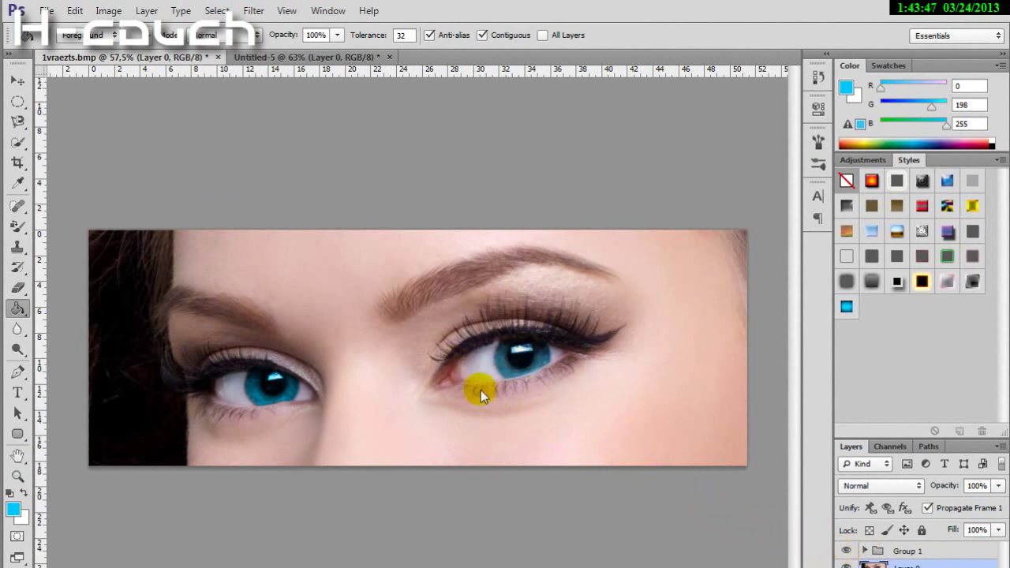
Hide Group 1 and switch to the uncoloured Untitled-5 copy of the eyes photo.
click(845, 552)
click(339, 58)
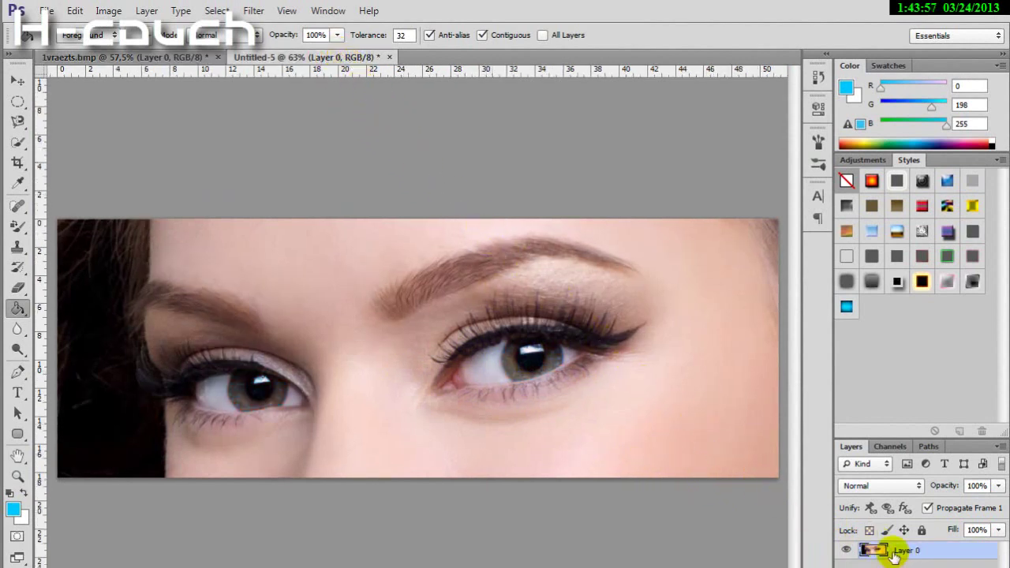
Draw a circular elliptical marquee over the right iris and transform its width to about 104%.
click(18, 101)
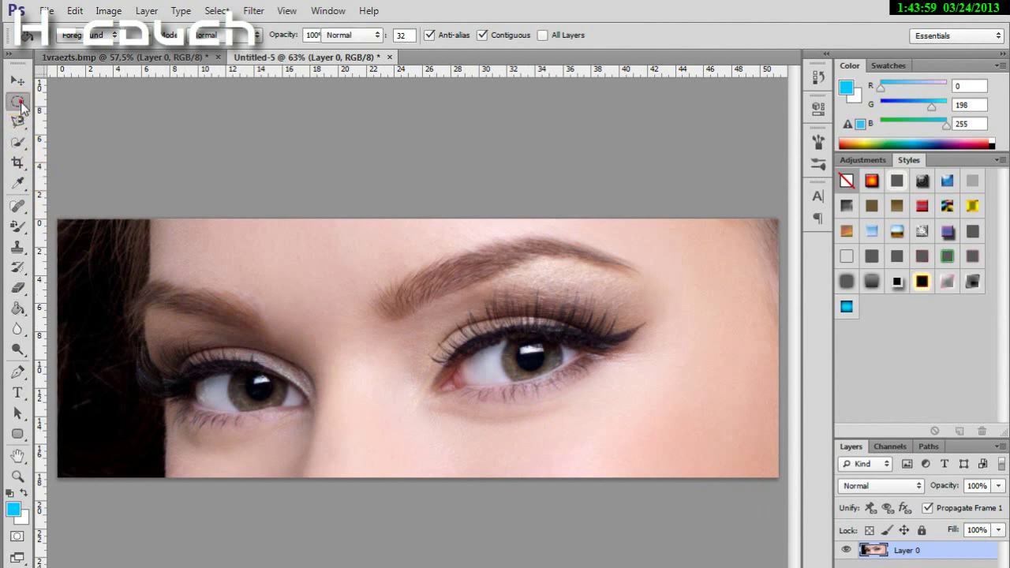
scroll(535, 348, up, 3)
scroll(536, 349, up, 4)
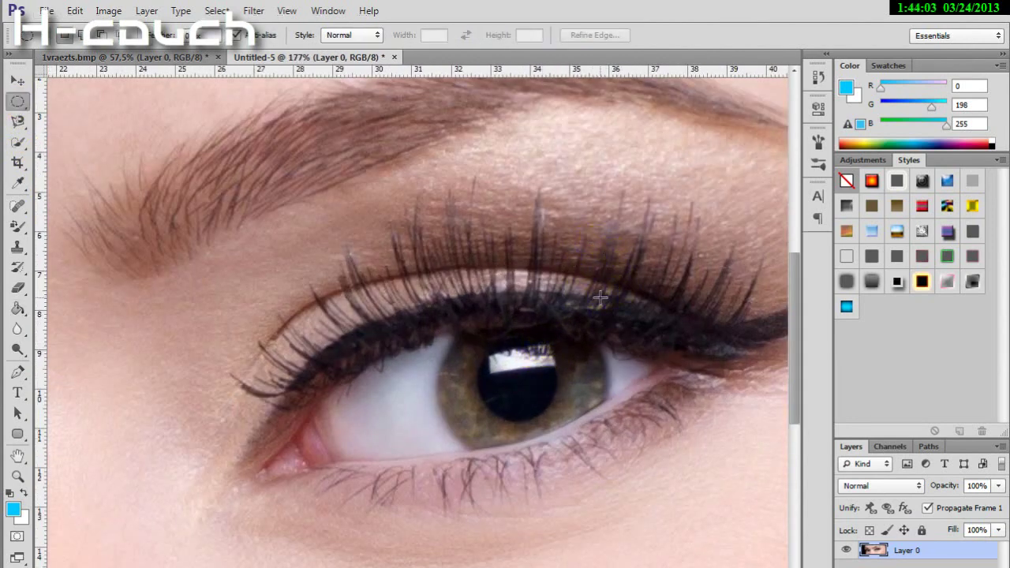
drag(517, 401, 433, 567)
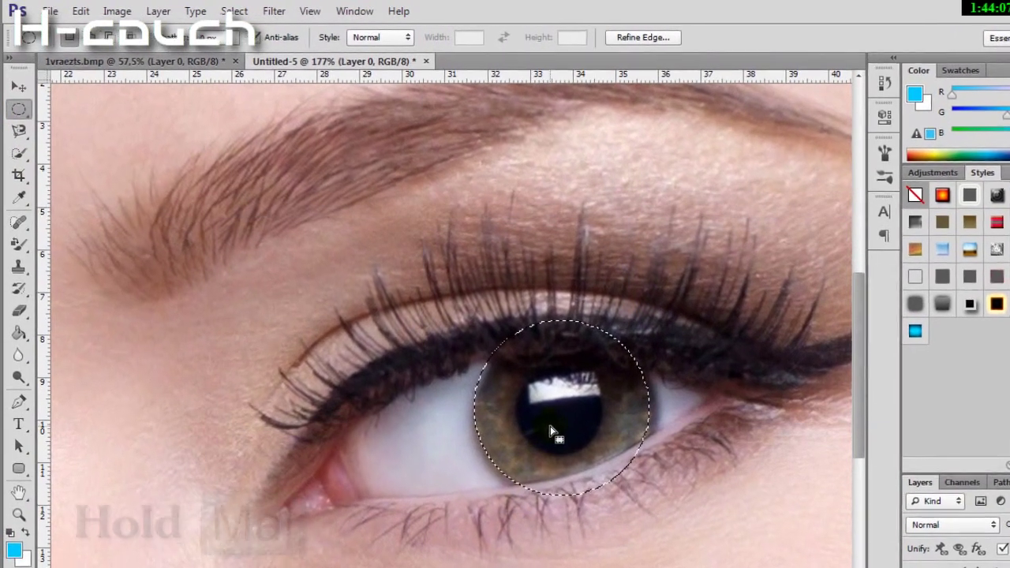
drag(511, 399, 513, 407)
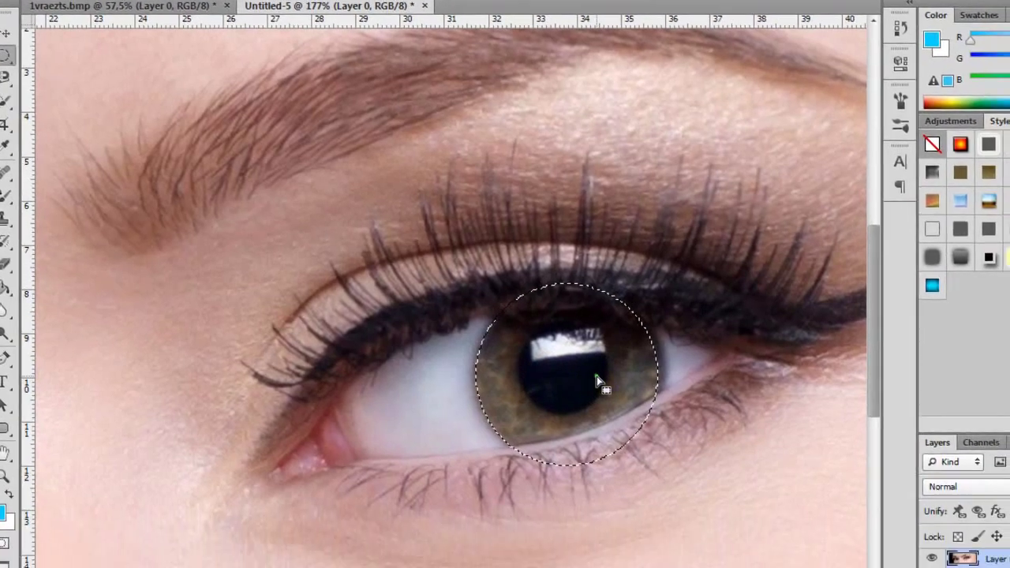
right_click(597, 456)
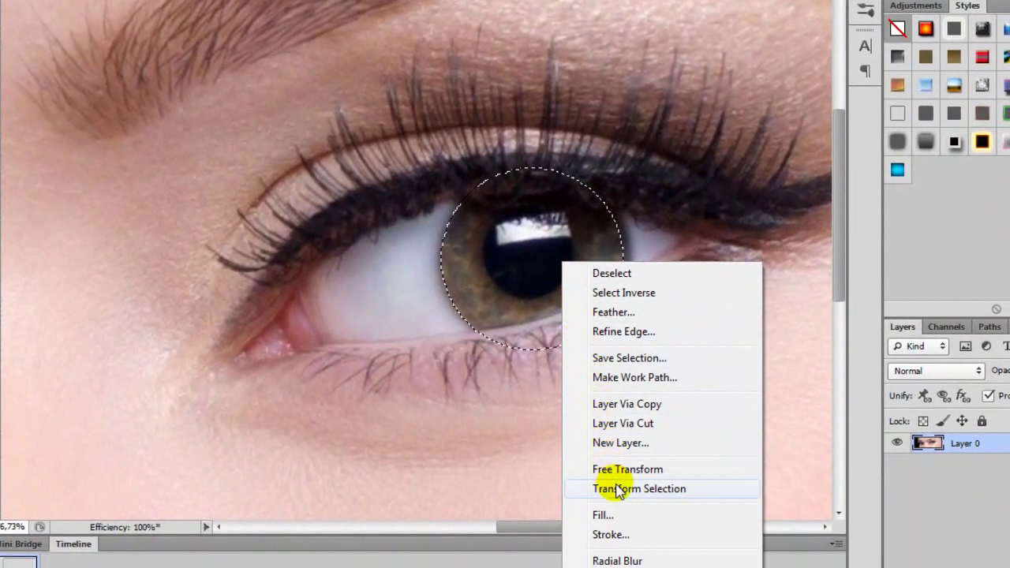
click(620, 518)
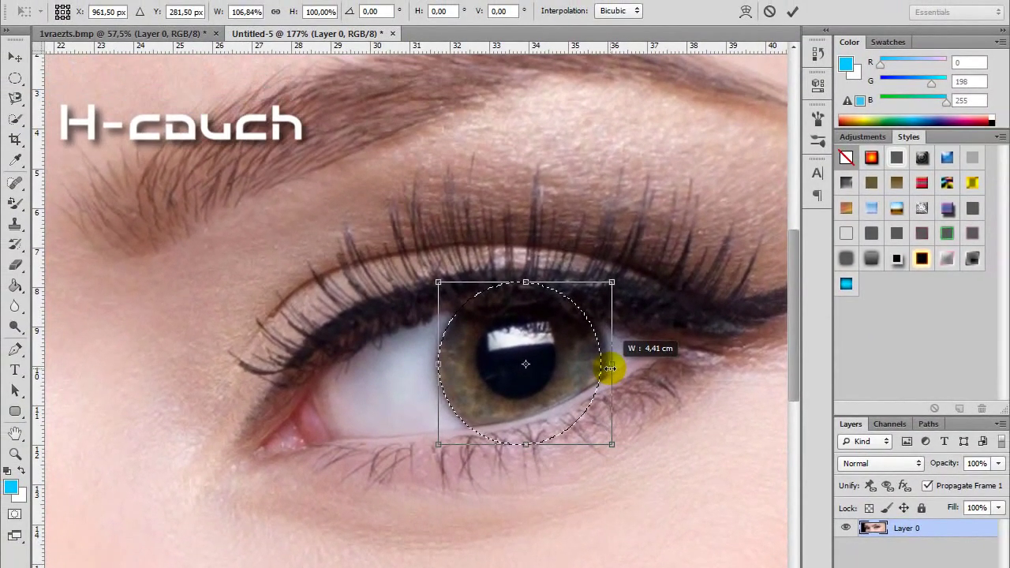
drag(624, 267, 637, 267)
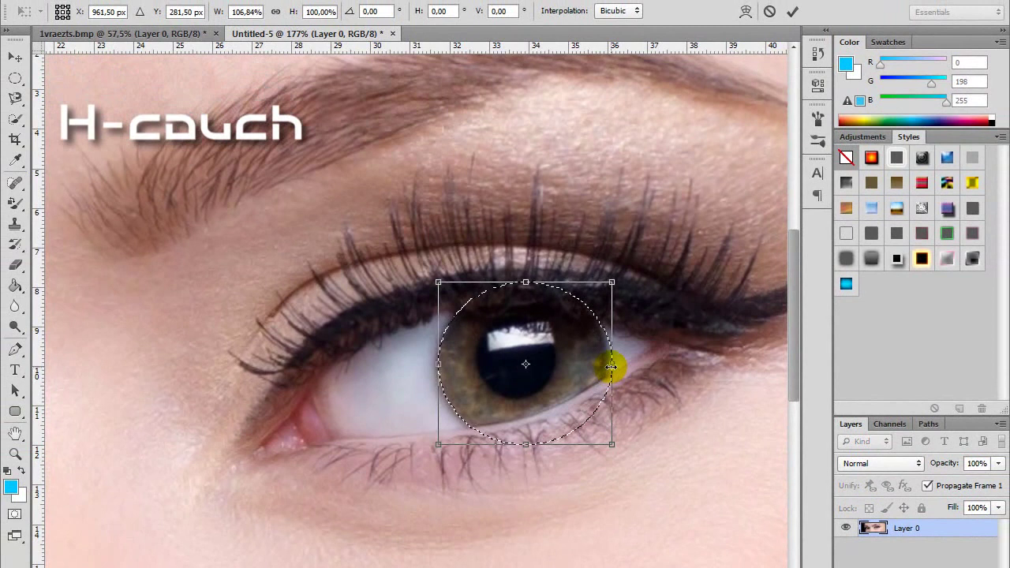
drag(608, 365, 606, 366)
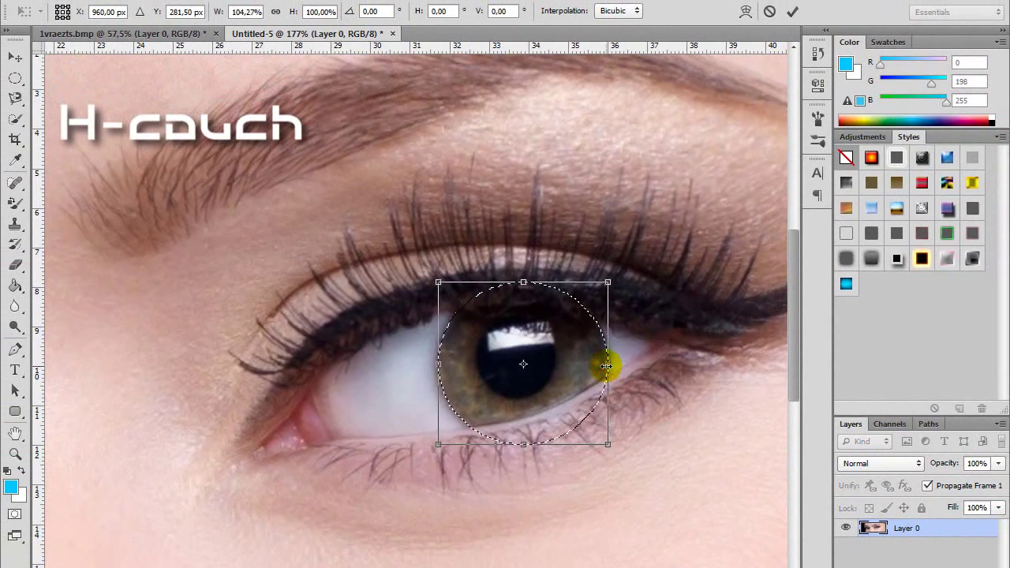
click(792, 11)
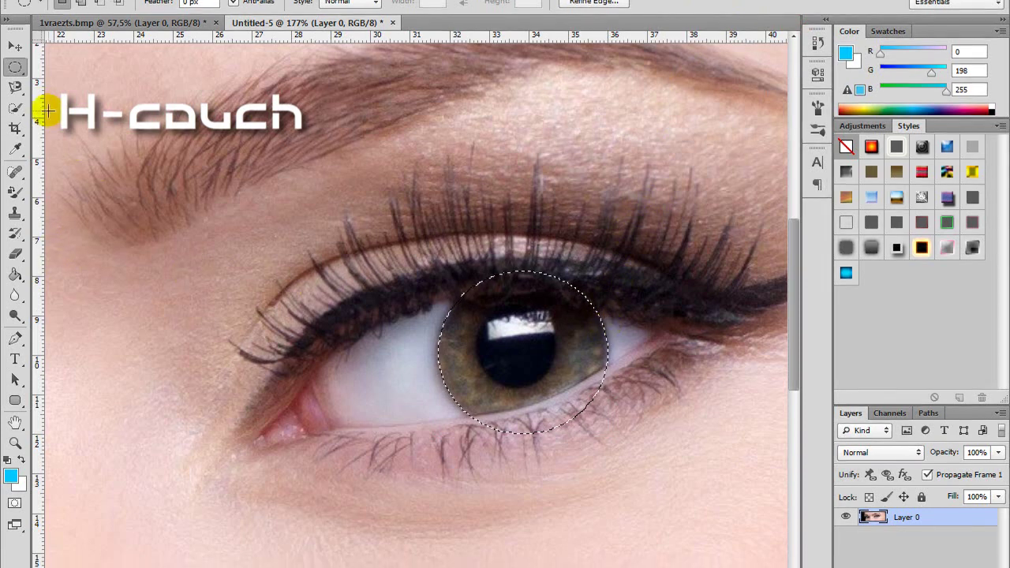
With the Lasso in subtract mode, cut the lower lid and upper eyelid areas out of the iris selection.
click(15, 98)
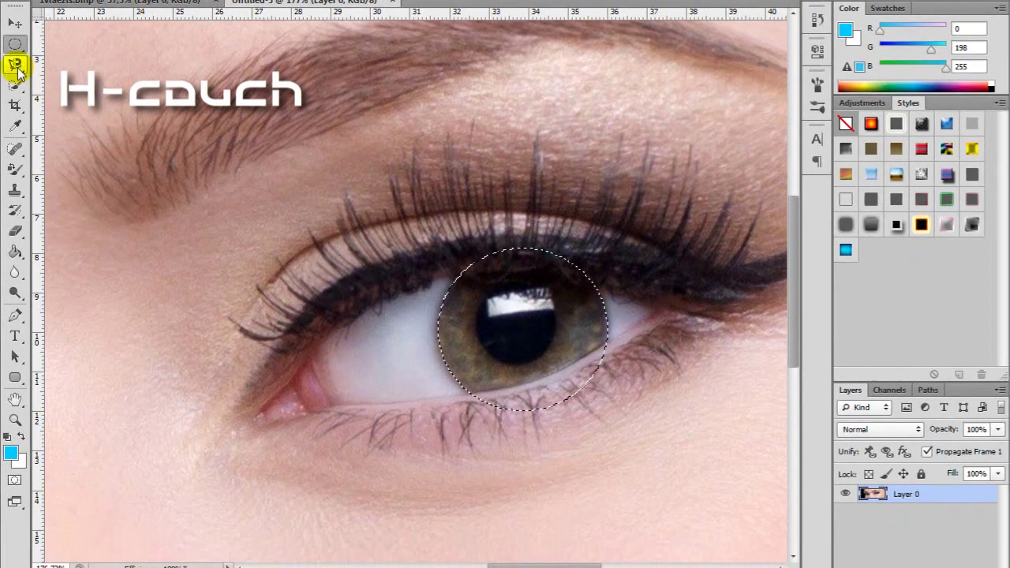
key(alt)
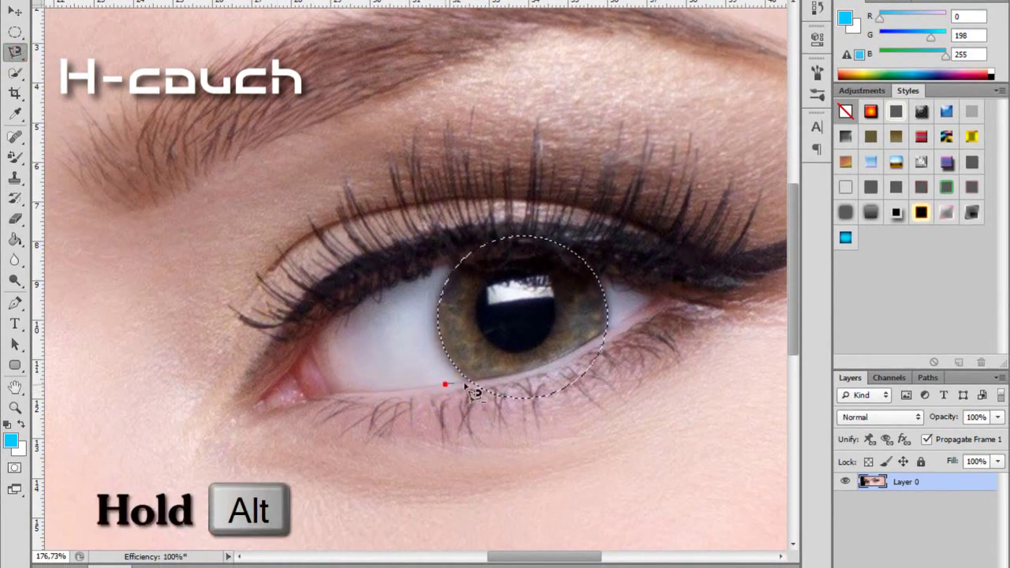
drag(446, 386, 497, 386)
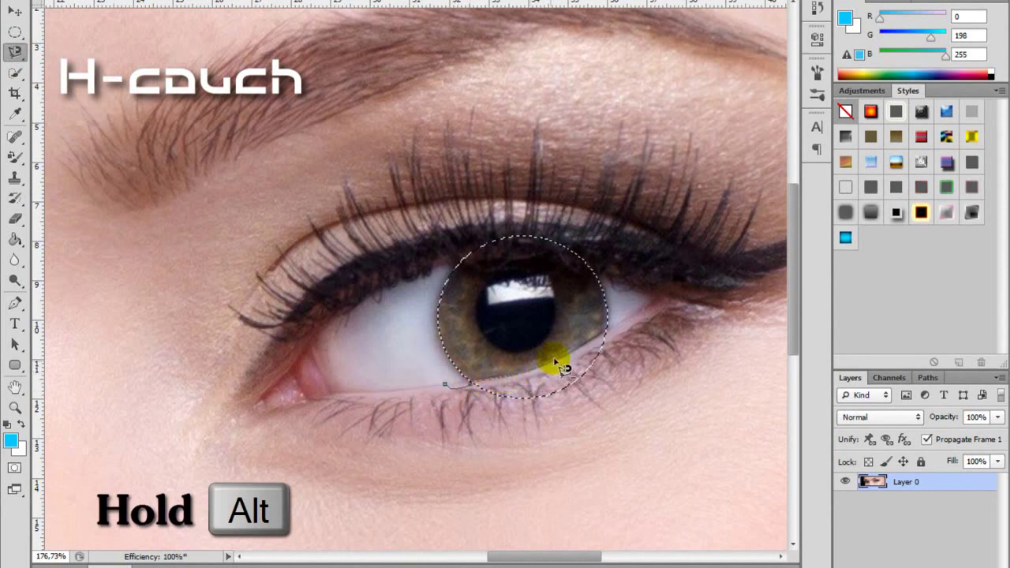
mouse_move(582, 359)
mouse_down()
mouse_move(591, 344)
mouse_move(621, 335)
mouse_move(653, 428)
mouse_move(395, 463)
mouse_up()
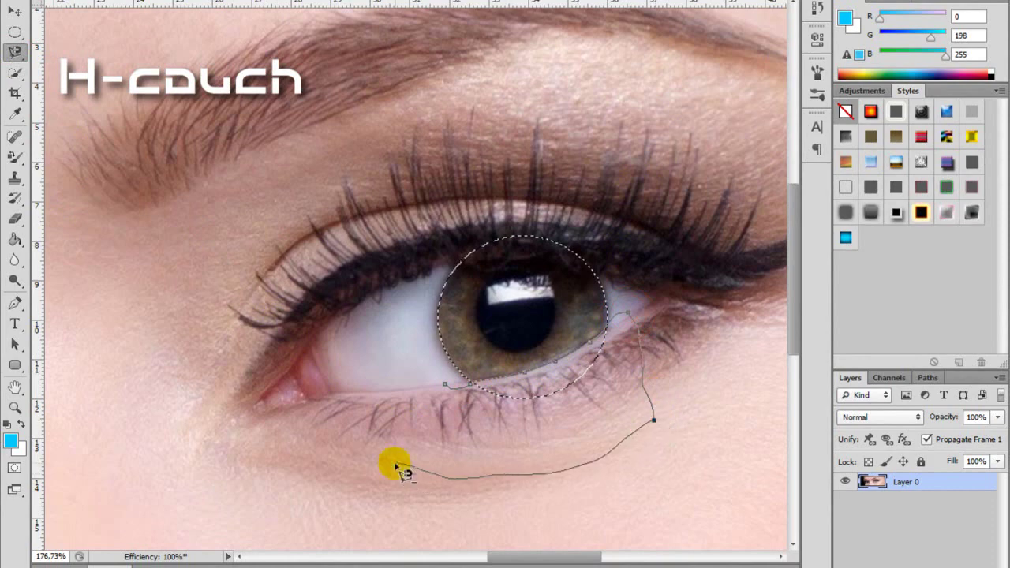
scroll(552, 263, up, 2)
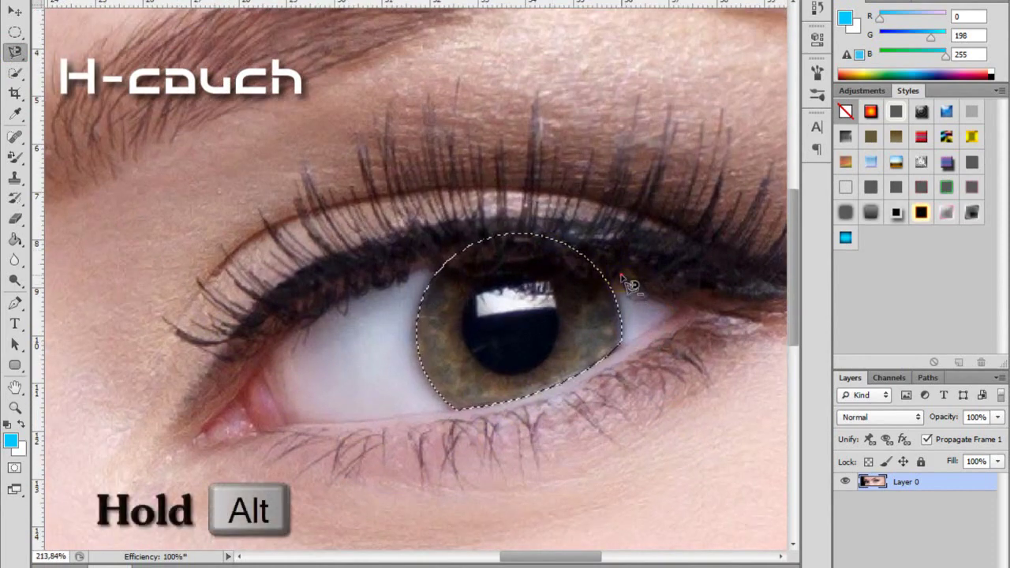
drag(620, 275, 600, 284)
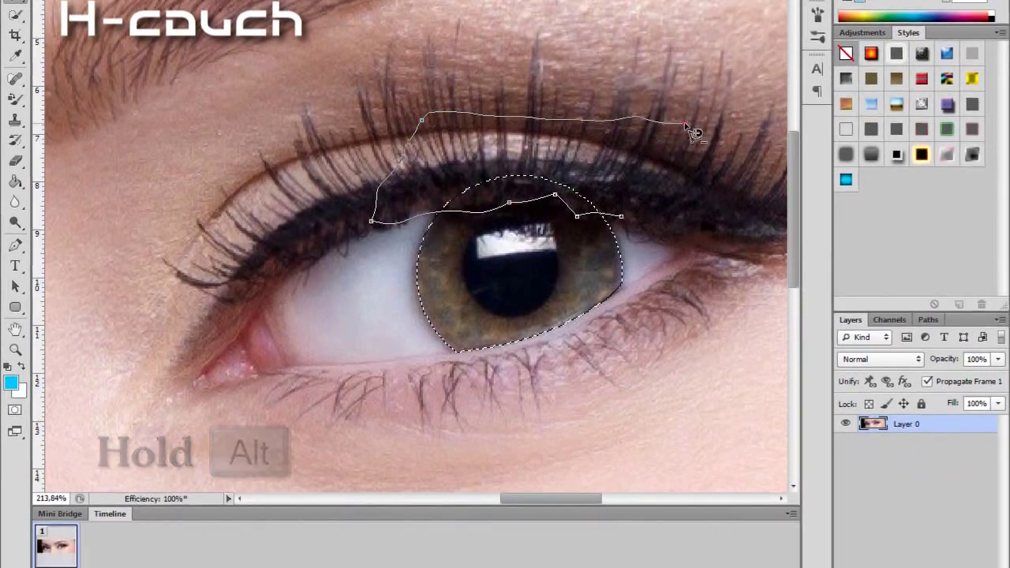
double_click(691, 127)
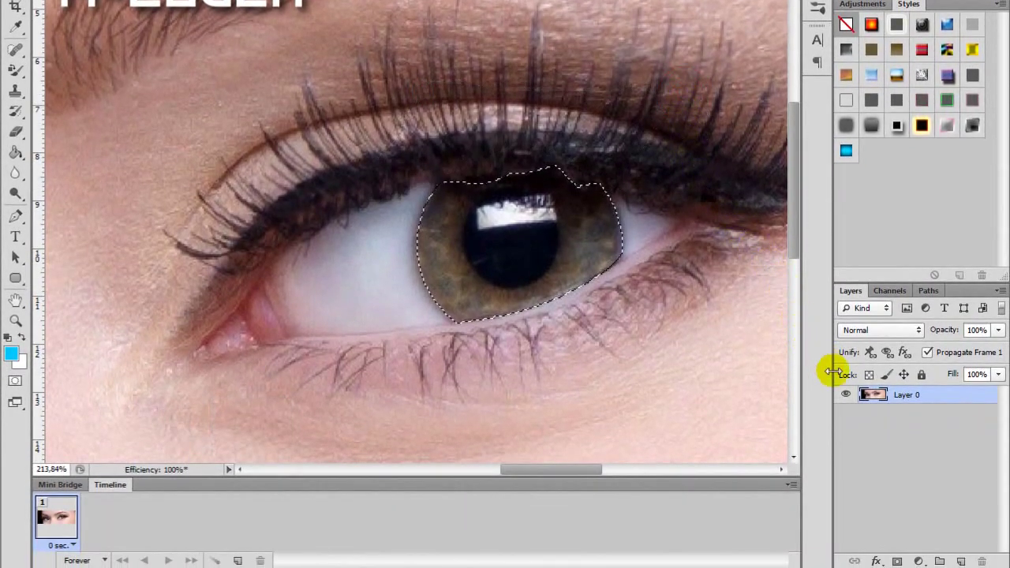
Fill the iris selection with #00c6ff cyan on a new Layer 1.
click(960, 560)
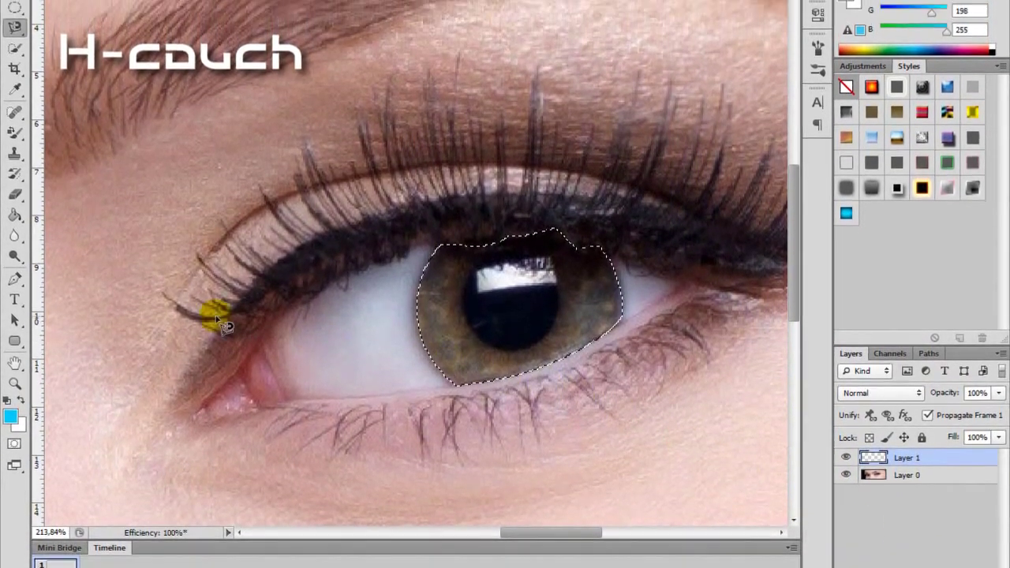
click(13, 233)
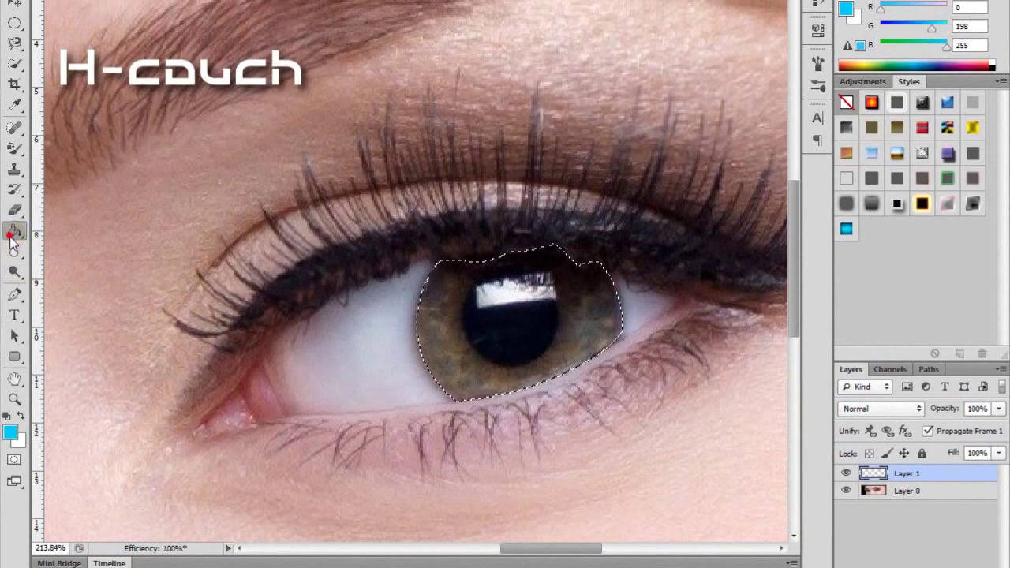
click(10, 430)
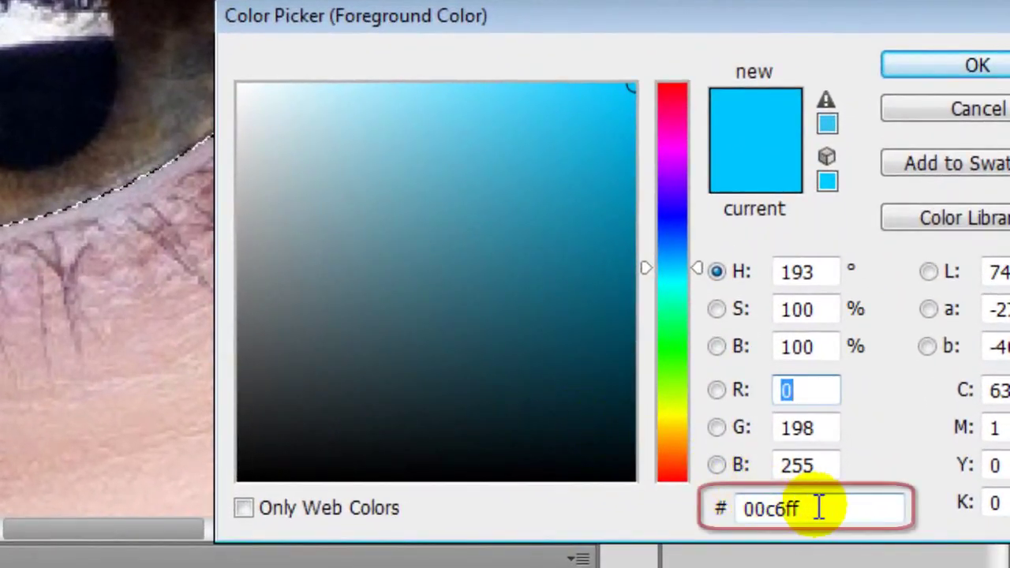
drag(907, 534, 876, 534)
drag(767, 509, 742, 510)
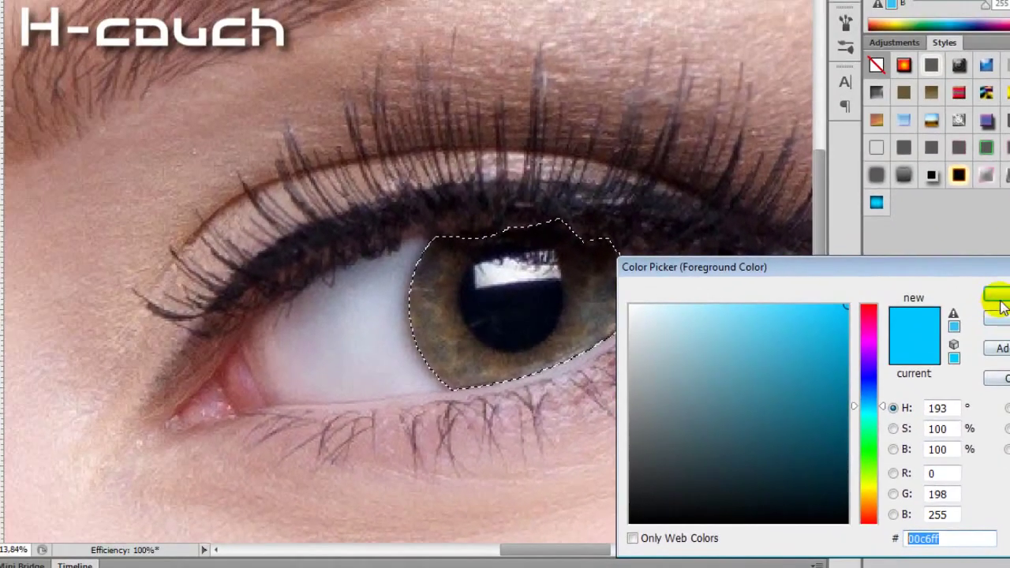
click(979, 195)
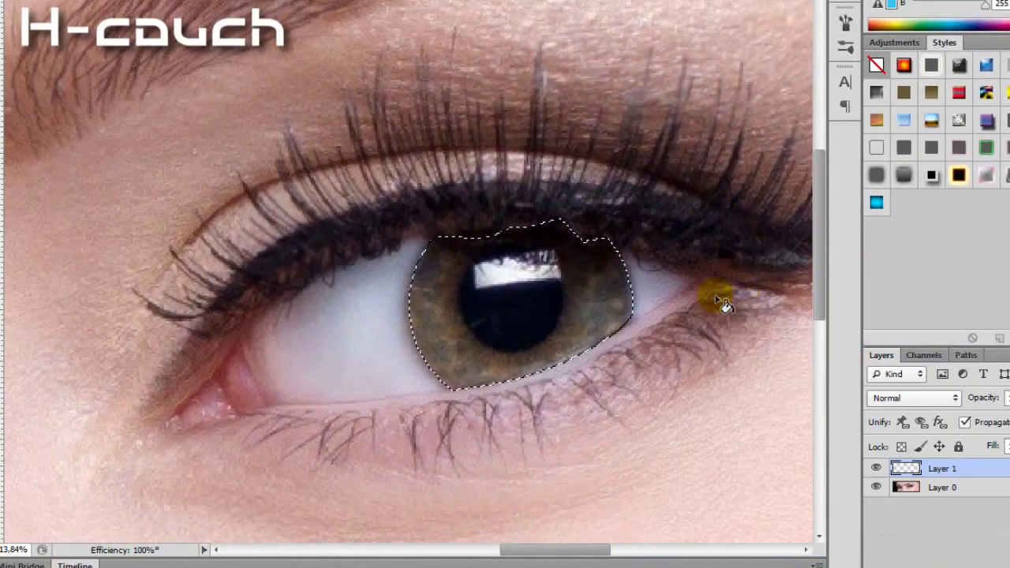
click(604, 301)
Set Layer 1's blend mode to Color and deselect the iris.
click(922, 400)
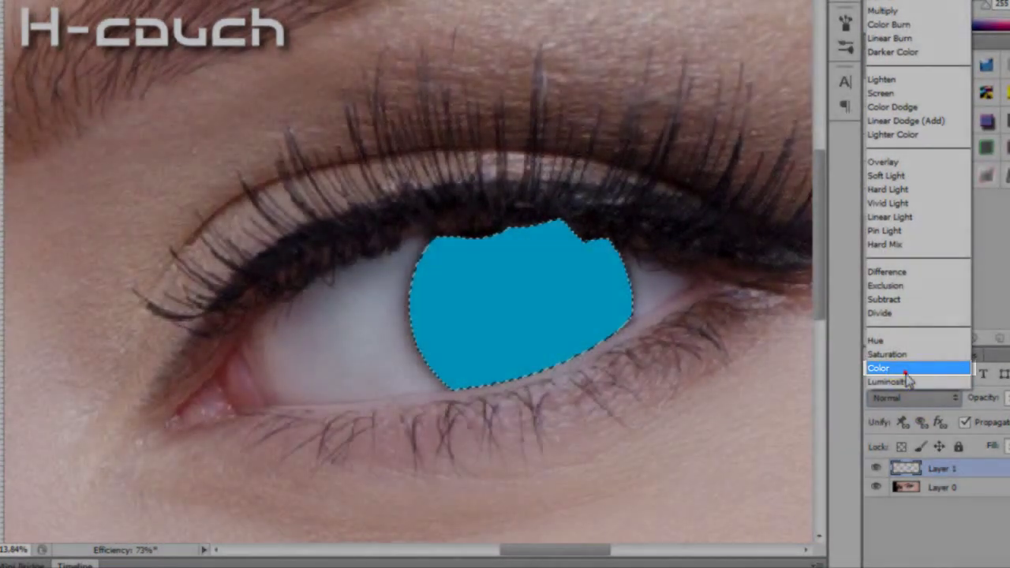
click(904, 367)
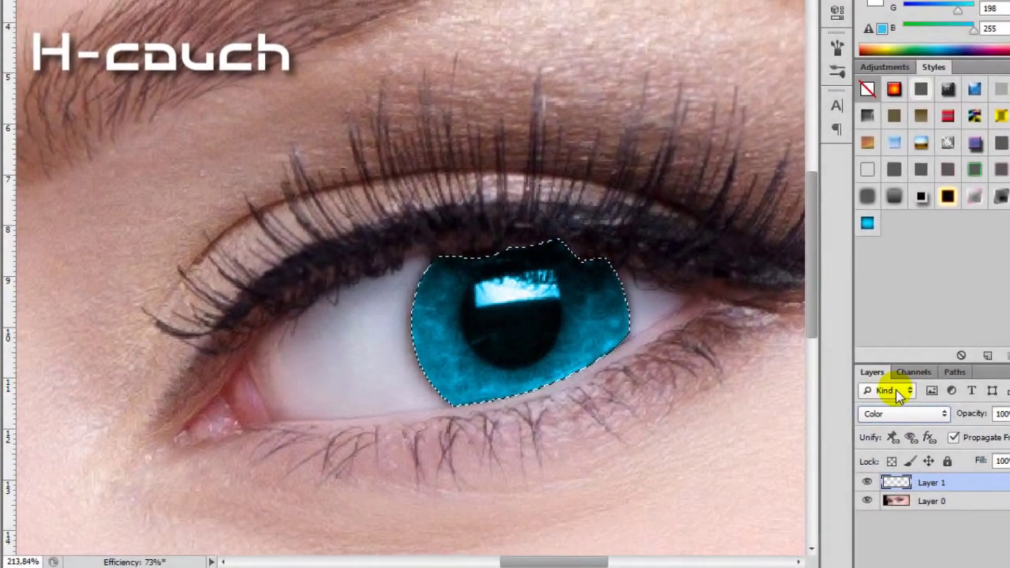
key(ctrl+d)
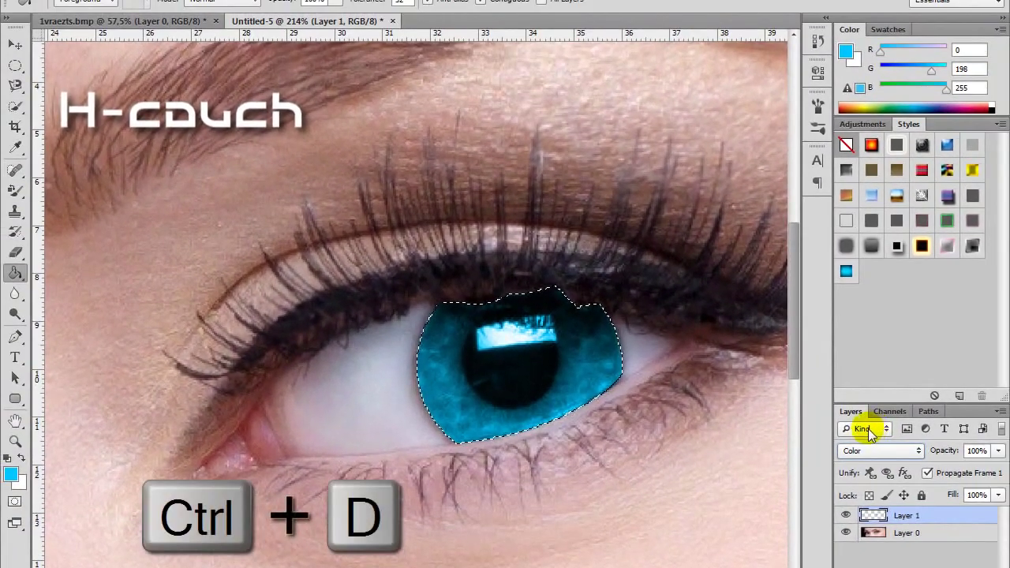
key(ctrl+d)
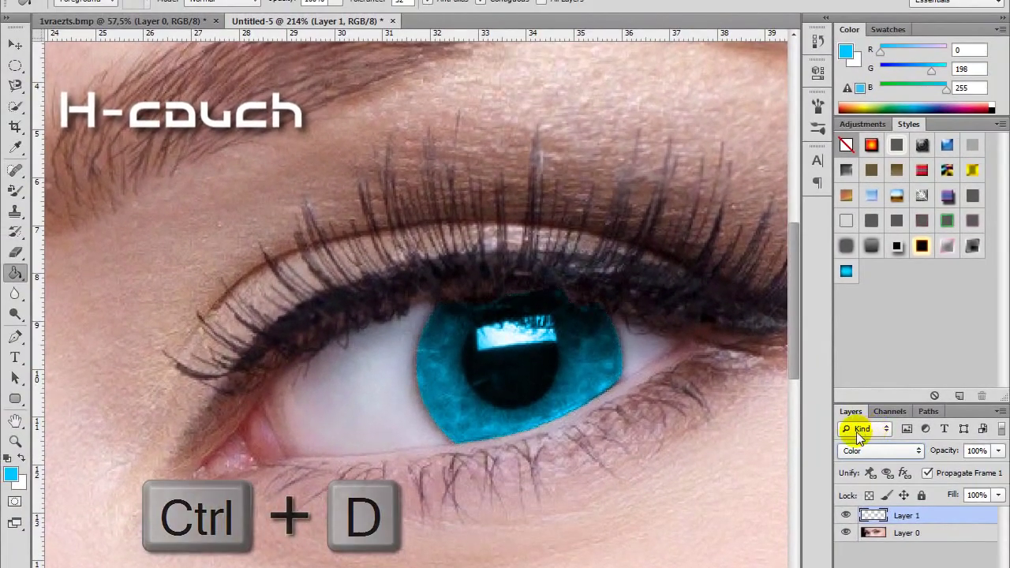
Switch to the Eraser with a small soft round brush of about 20 px.
click(16, 255)
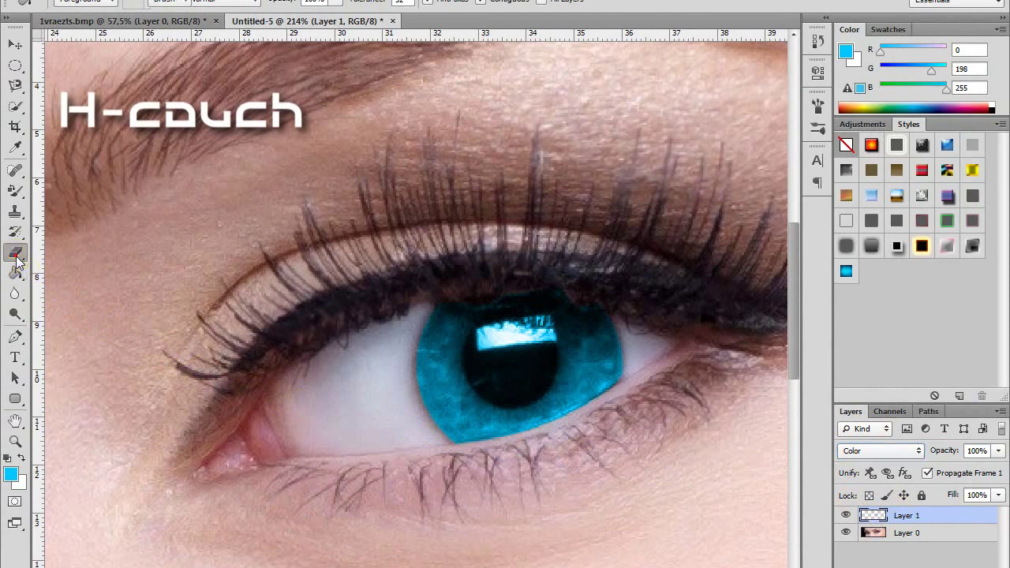
right_click(371, 357)
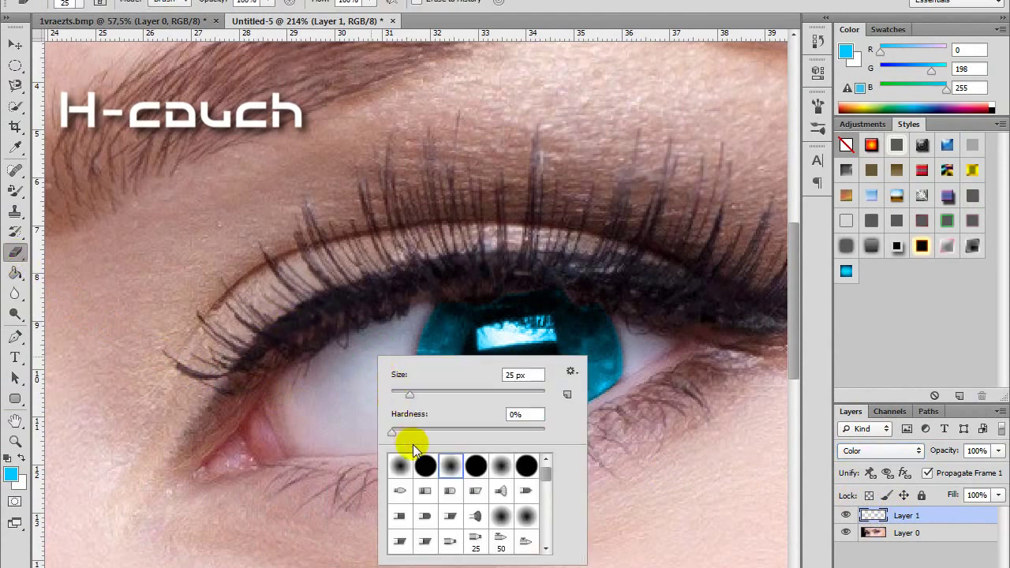
click(451, 465)
click(412, 394)
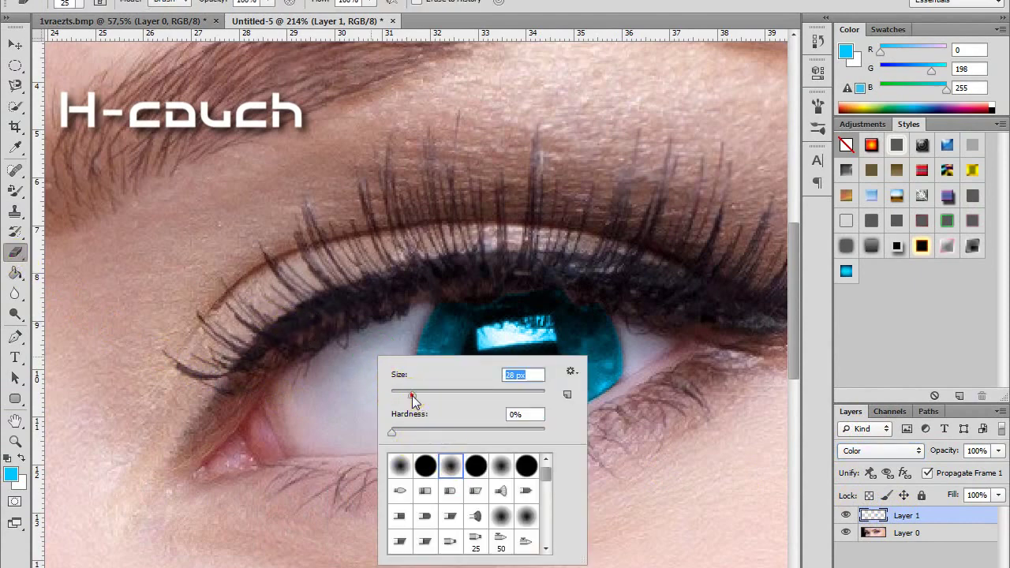
click(323, 385)
Erase cyan spill along the inner and lower edges of the iris.
scroll(384, 321, up, 2)
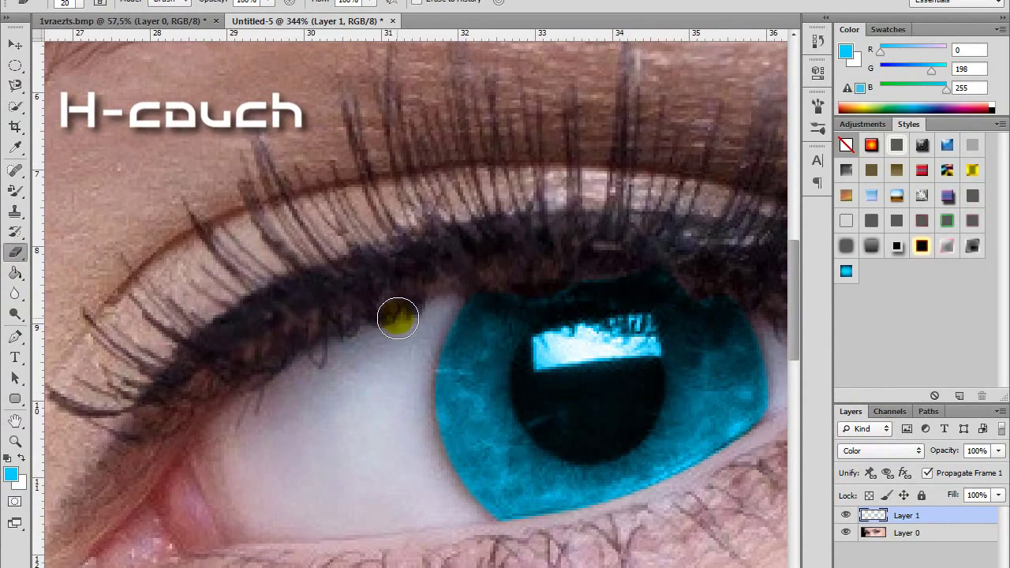
scroll(397, 318, up, 1)
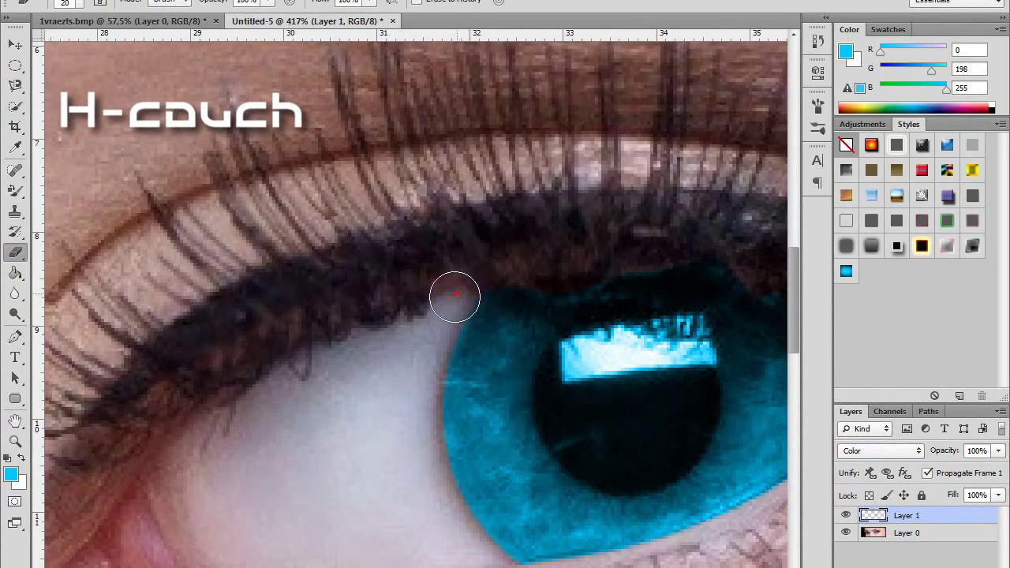
mouse_move(455, 296)
mouse_down()
mouse_move(419, 413)
mouse_move(435, 481)
mouse_move(481, 553)
mouse_up()
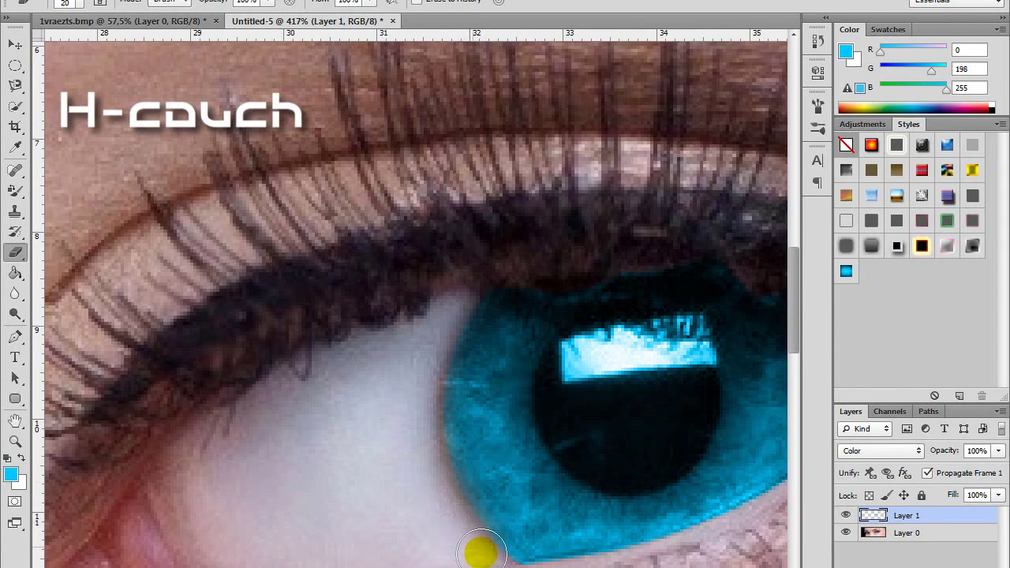
scroll(593, 518, down, 2)
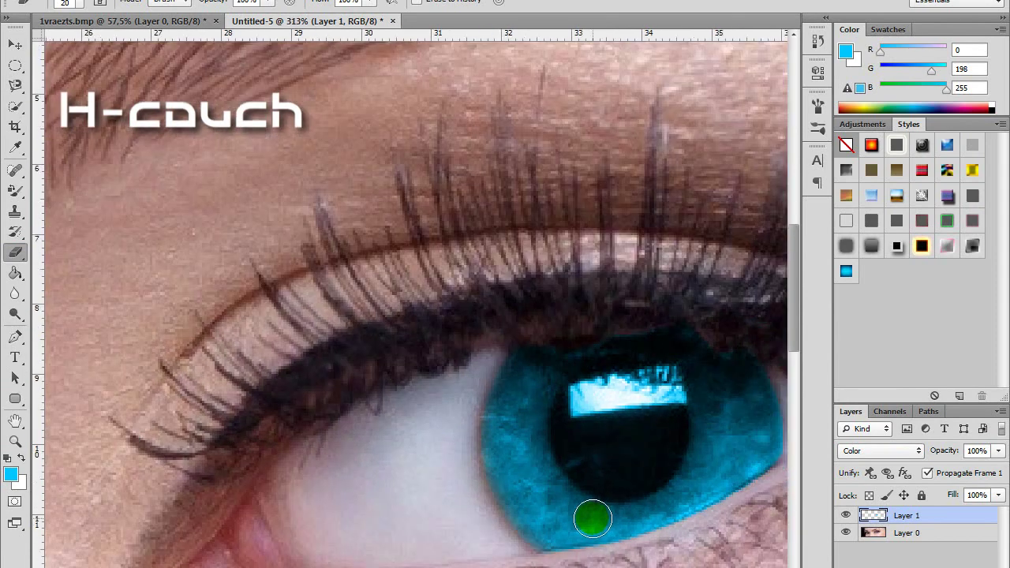
scroll(593, 518, down, 2)
mouse_move(593, 519)
mouse_down()
mouse_move(596, 486)
mouse_move(553, 496)
mouse_move(727, 438)
mouse_up()
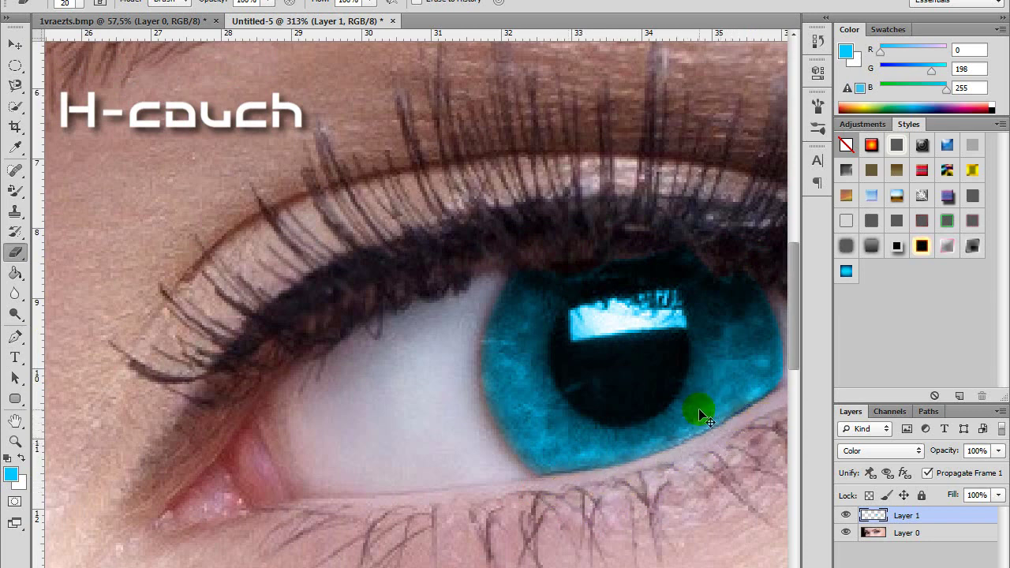
Erase remaining cyan fringe along the right and lower iris edges and from the lashes.
scroll(711, 410, right, 3)
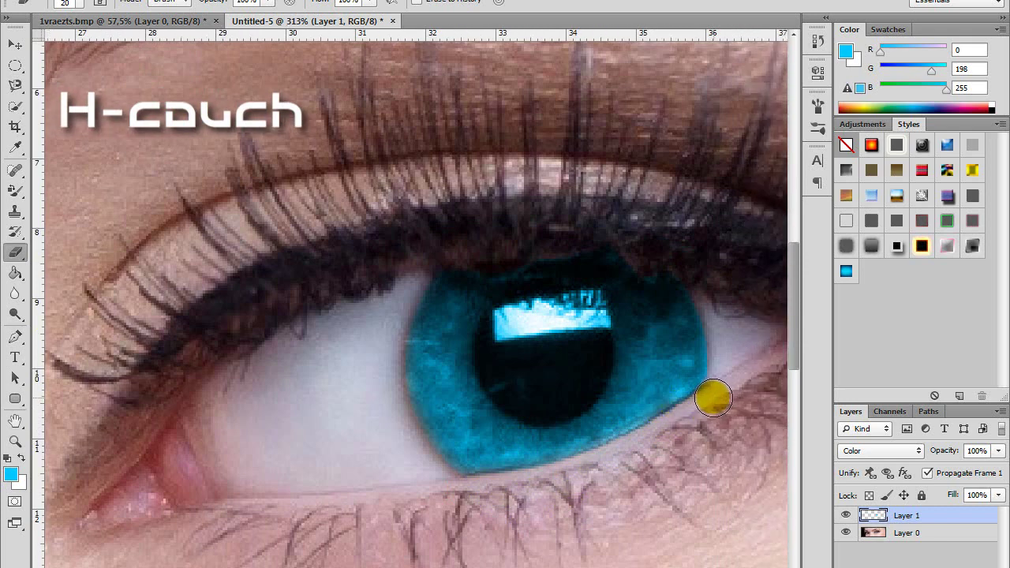
drag(713, 399, 595, 460)
click(718, 355)
drag(719, 355, 730, 370)
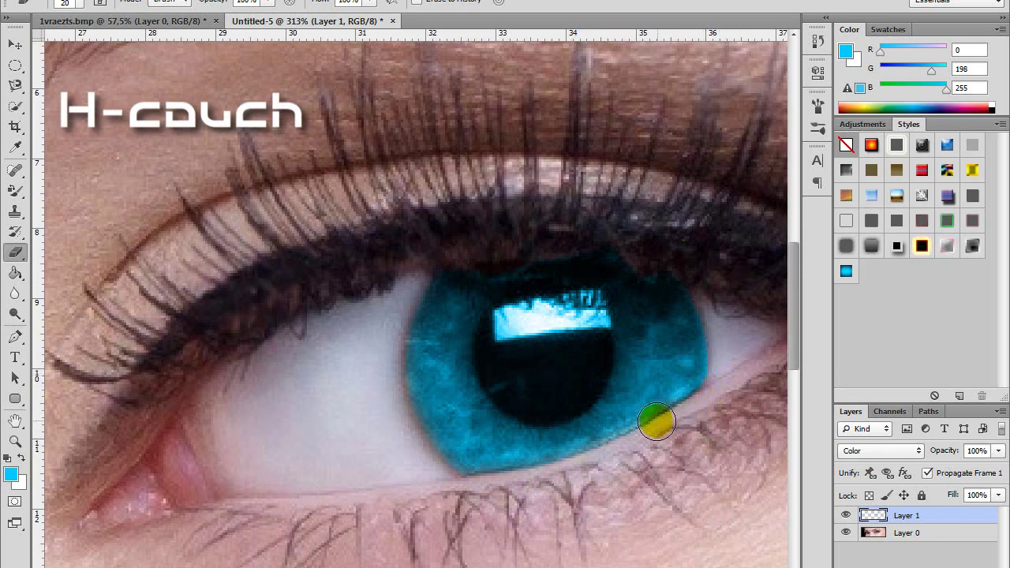
mouse_move(731, 384)
mouse_down()
mouse_move(618, 458)
mouse_move(704, 424)
mouse_move(711, 303)
mouse_up()
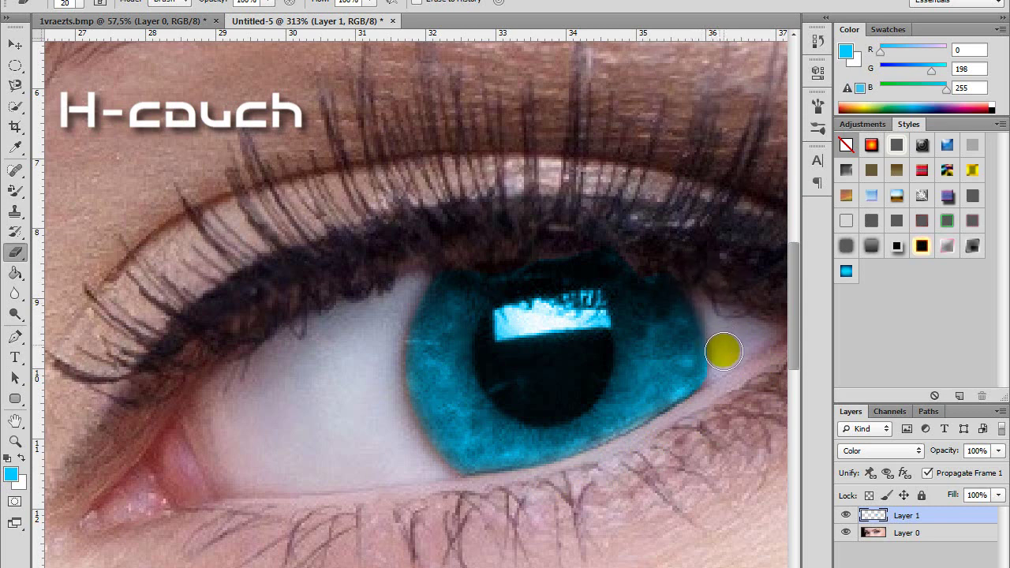
mouse_move(726, 372)
mouse_down()
mouse_move(722, 390)
mouse_move(738, 371)
mouse_up()
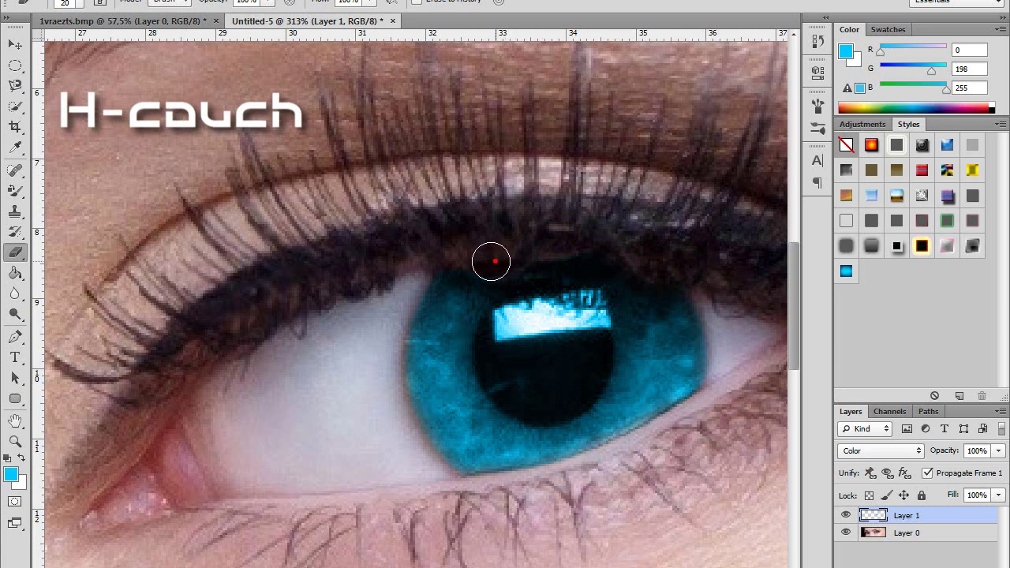
mouse_move(491, 262)
mouse_down()
mouse_move(458, 248)
mouse_move(485, 259)
mouse_up()
mouse_move(676, 418)
mouse_down()
mouse_move(602, 466)
mouse_move(587, 460)
mouse_up()
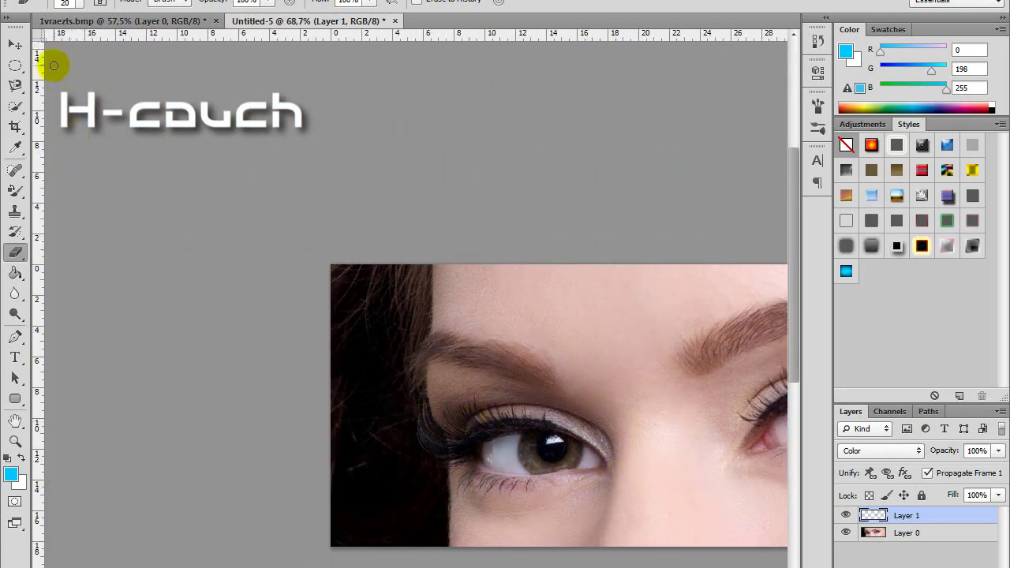
Zoom to the second eye, draw a circular marquee over its iris, and narrow it to 93.80% width.
mouse_move(426, 420)
mouse_down()
mouse_move(526, 492)
mouse_move(582, 501)
mouse_move(549, 443)
mouse_up()
click(15, 67)
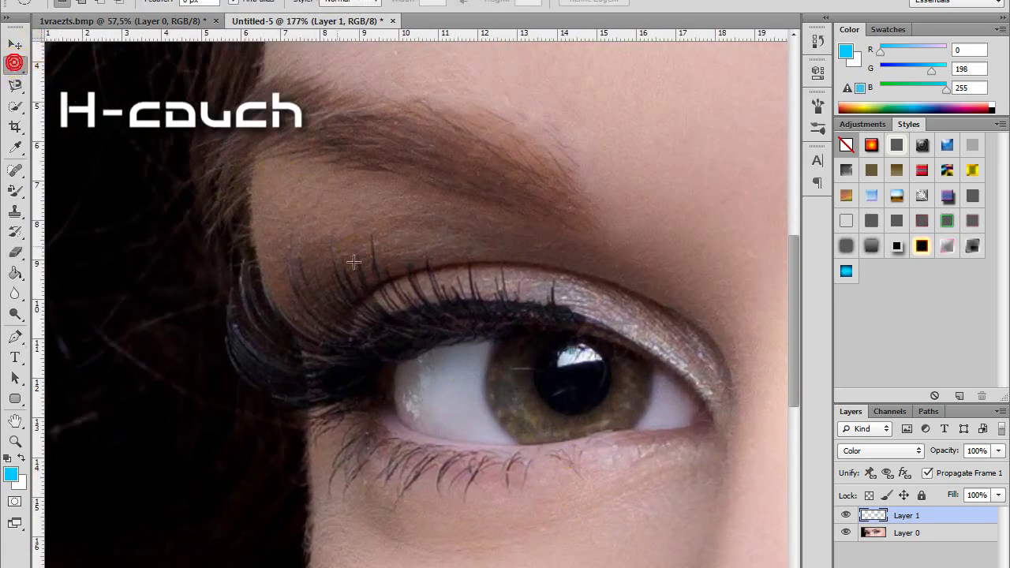
mouse_move(666, 299)
mouse_down()
mouse_move(462, 474)
mouse_move(417, 474)
mouse_up()
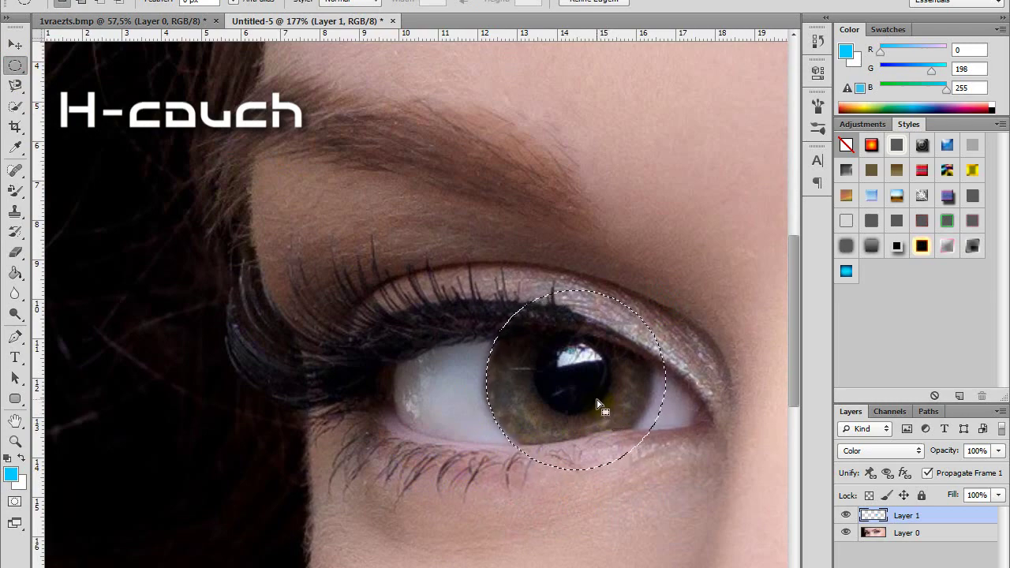
right_click(595, 402)
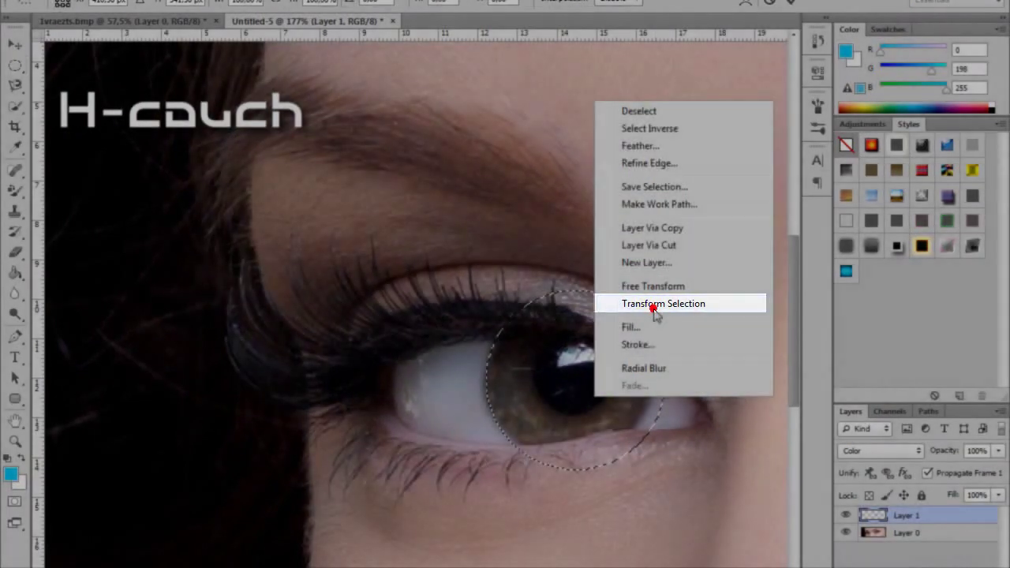
click(654, 302)
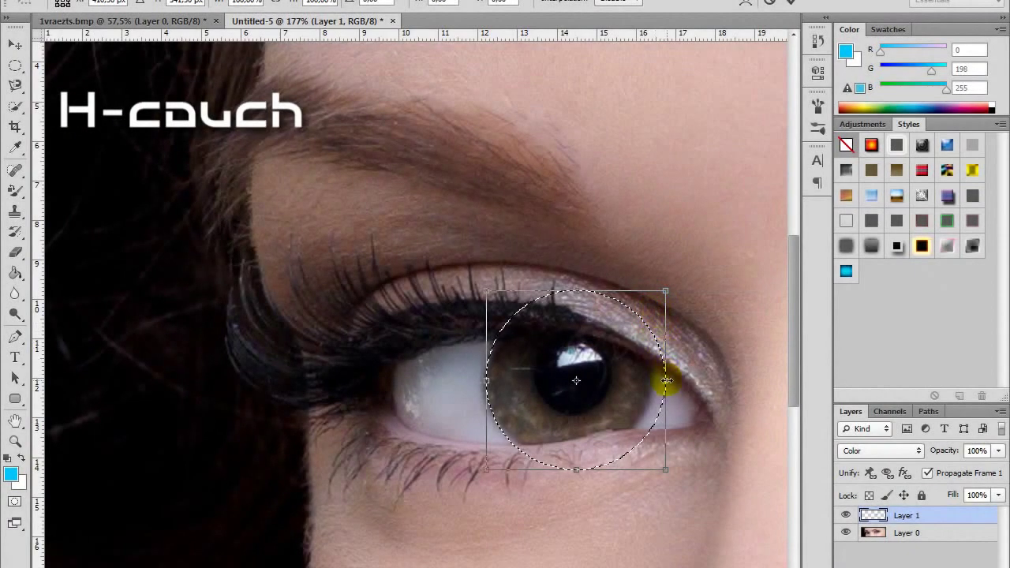
drag(667, 381, 648, 380)
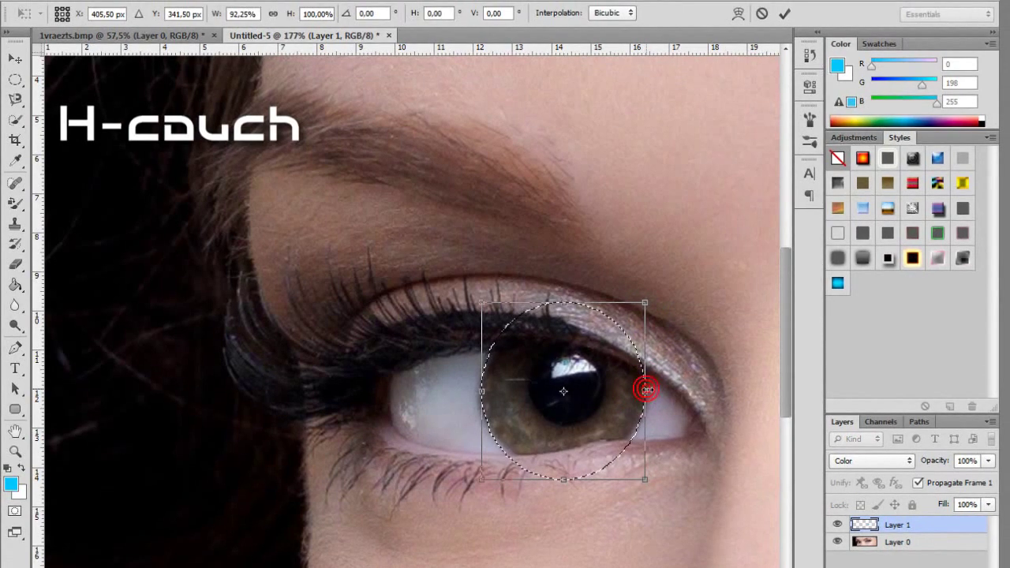
drag(648, 380, 648, 390)
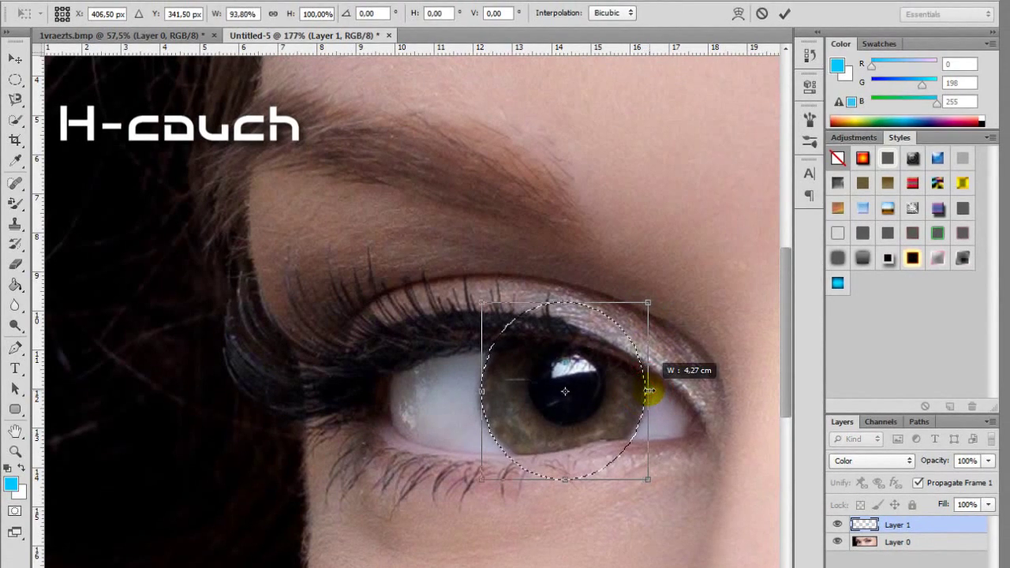
click(784, 14)
Using the Magnetic Lasso in subtract mode, remove the lower lid area from the iris selection.
click(11, 103)
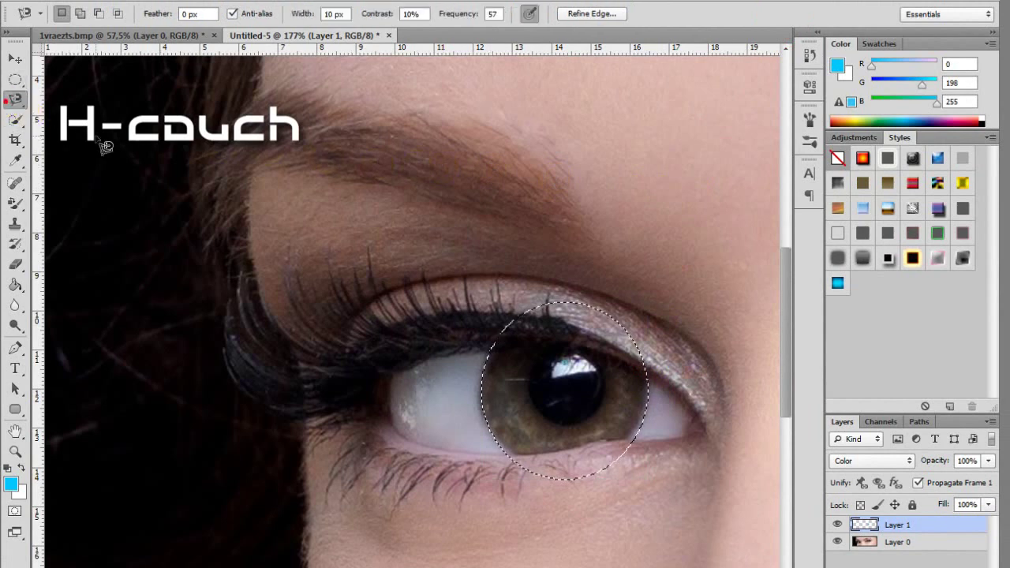
key(alt)
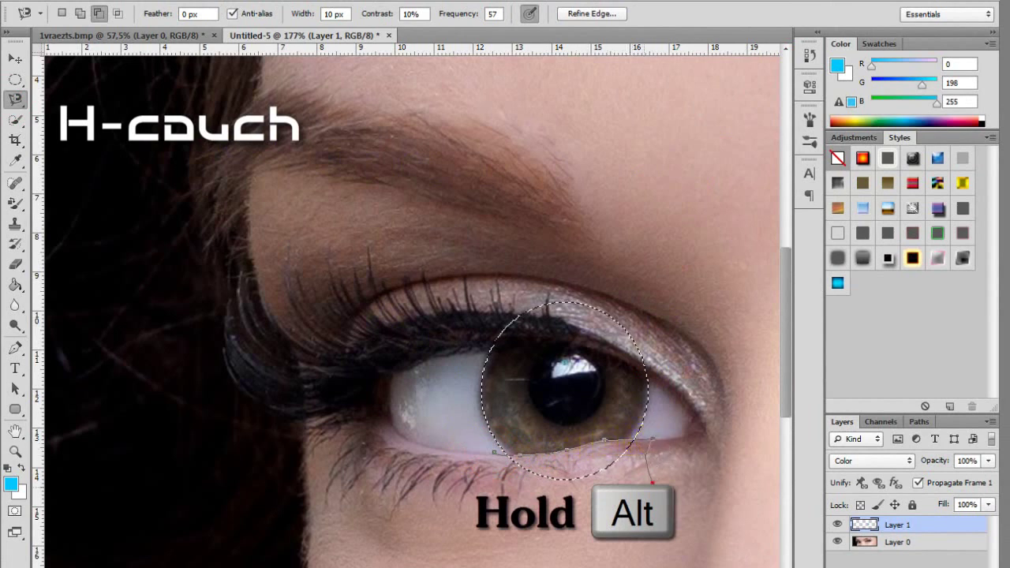
click(451, 474)
click(632, 433)
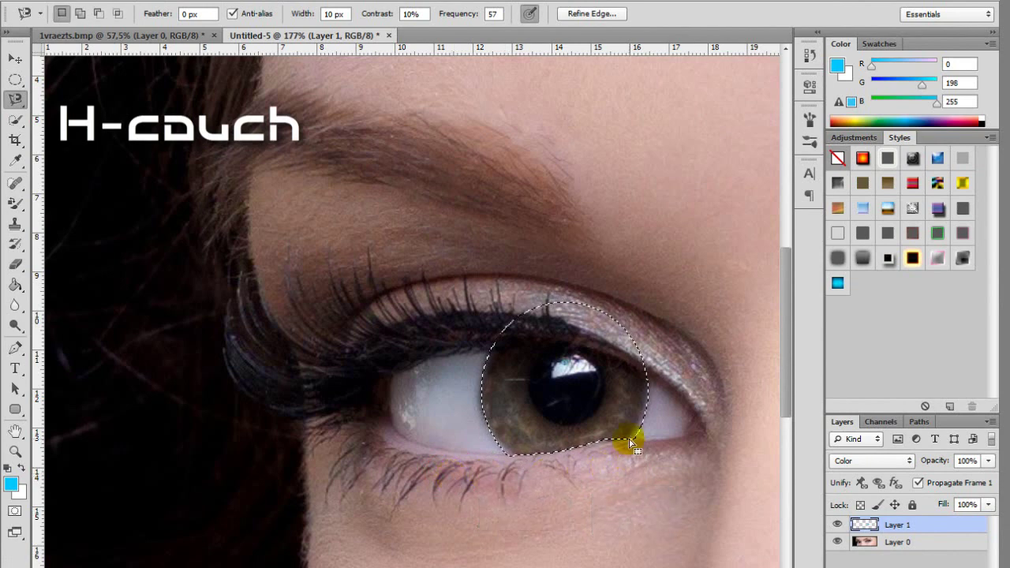
scroll(643, 438, up, 1)
scroll(632, 433, up, 2)
scroll(632, 433, up, 1)
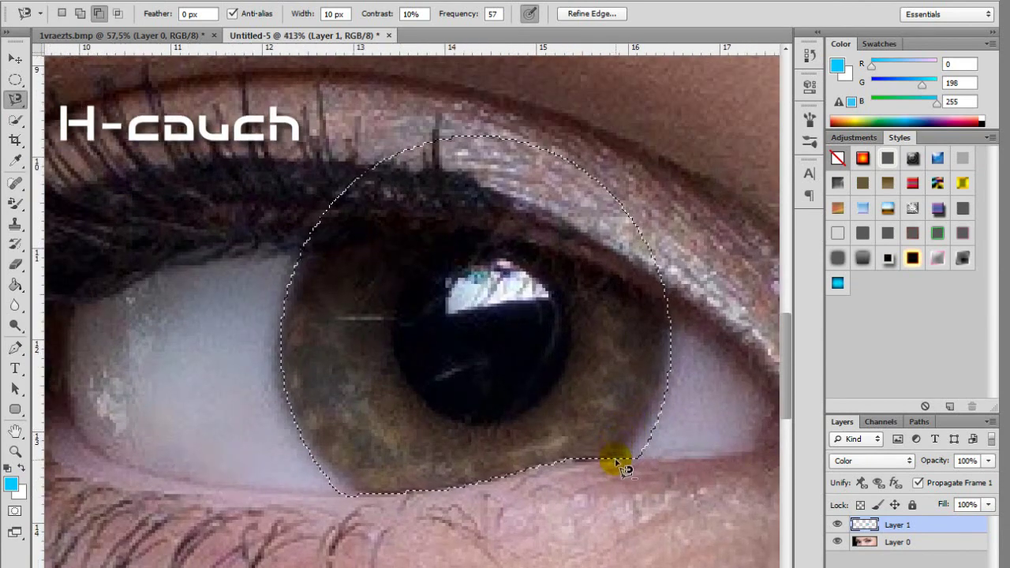
alt+click(616, 459)
mouse_move(640, 435)
mouse_down()
mouse_move(663, 401)
mouse_move(672, 349)
mouse_move(660, 253)
mouse_move(739, 293)
mouse_move(745, 374)
mouse_up()
drag(741, 375, 622, 467)
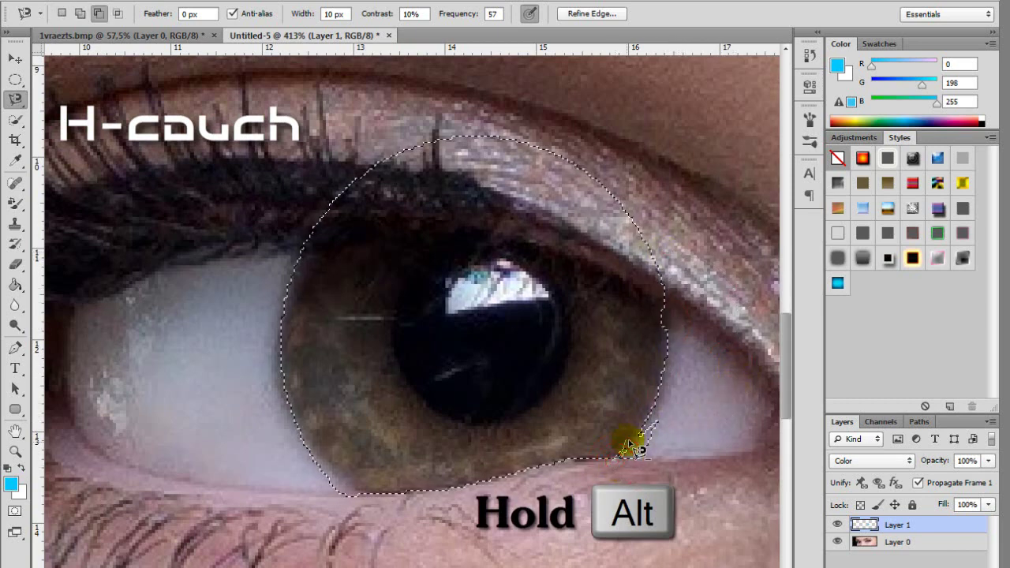
mouse_move(641, 442)
mouse_down()
mouse_move(643, 429)
mouse_move(691, 446)
mouse_up()
mouse_move(567, 496)
mouse_down()
mouse_move(563, 485)
mouse_move(711, 384)
mouse_move(677, 306)
mouse_move(619, 278)
mouse_up()
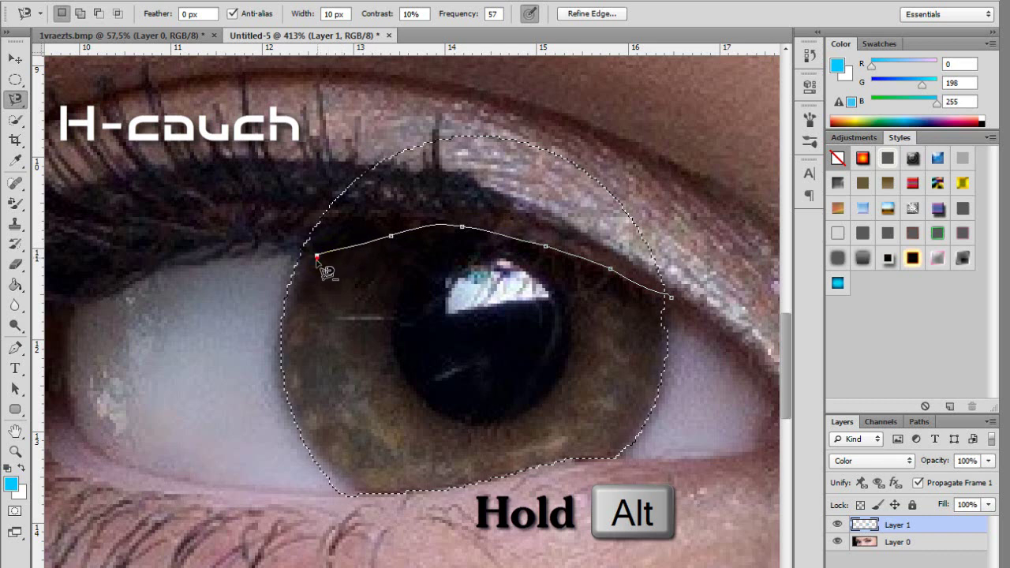
Subtract the upper eyelid area across the iris from the selection.
drag(298, 295, 272, 322)
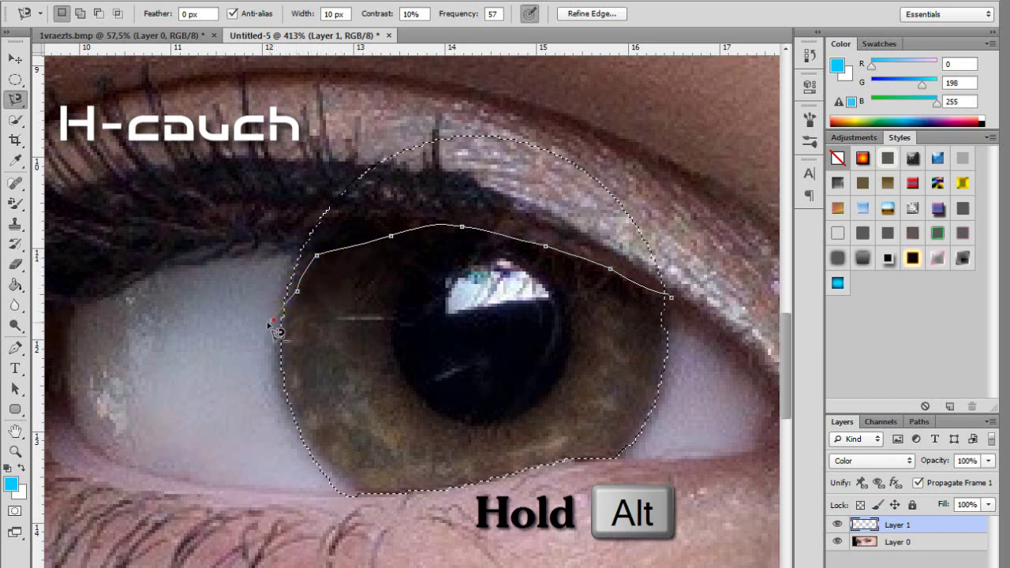
drag(214, 253, 410, 108)
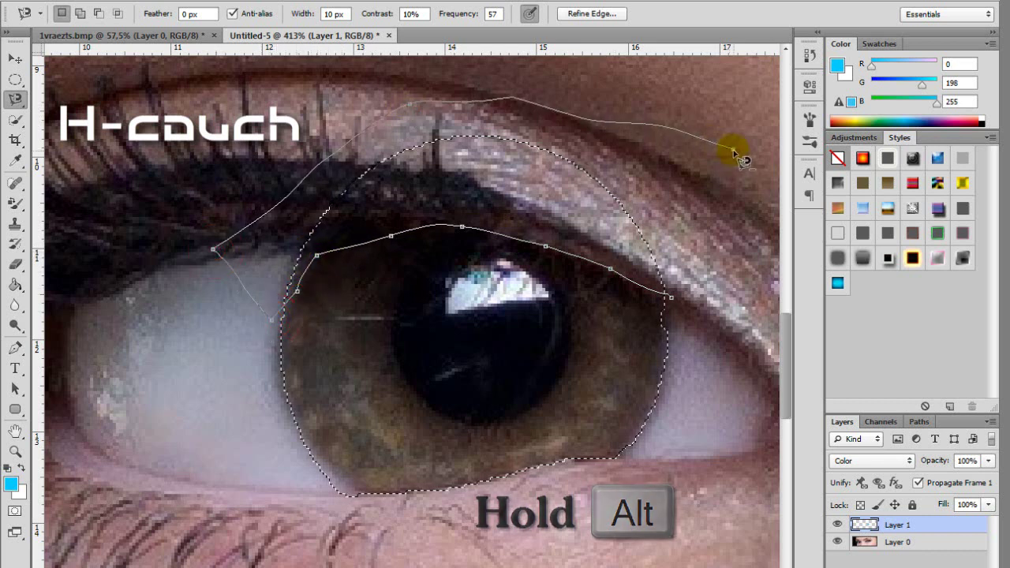
drag(662, 141, 691, 352)
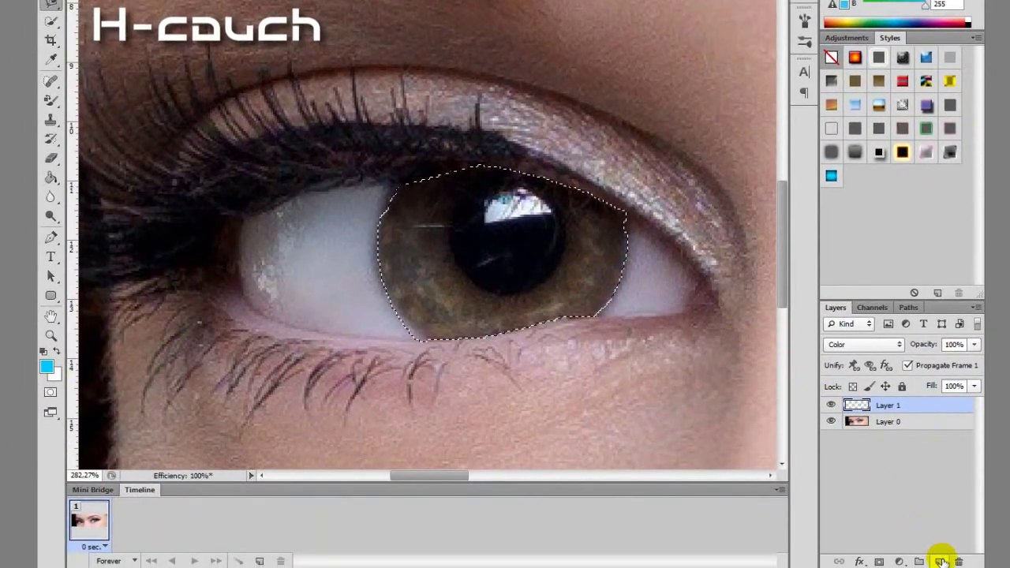
Fill the second iris selection with #00c6ff cyan on a new Layer 2.
click(941, 560)
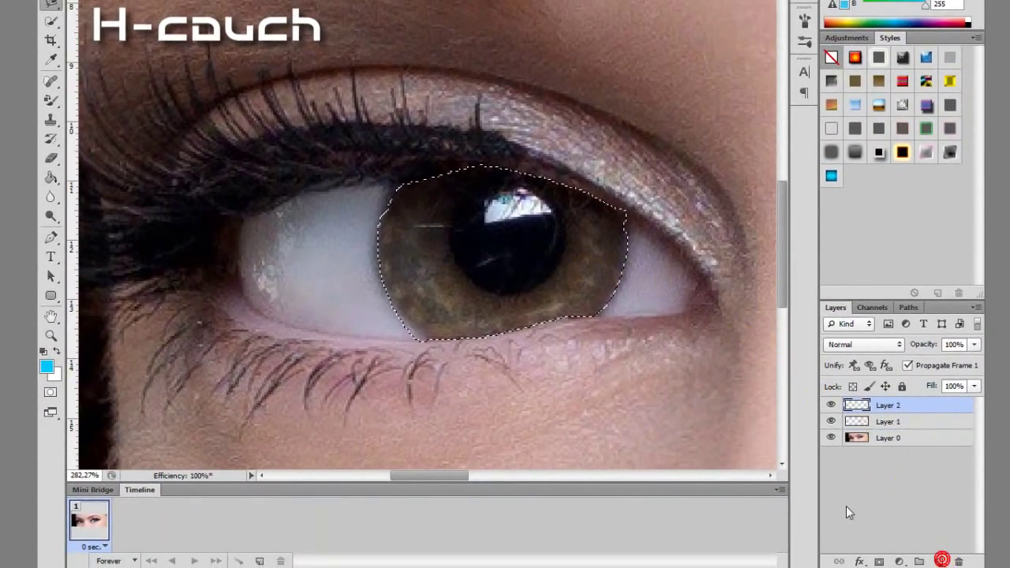
click(48, 368)
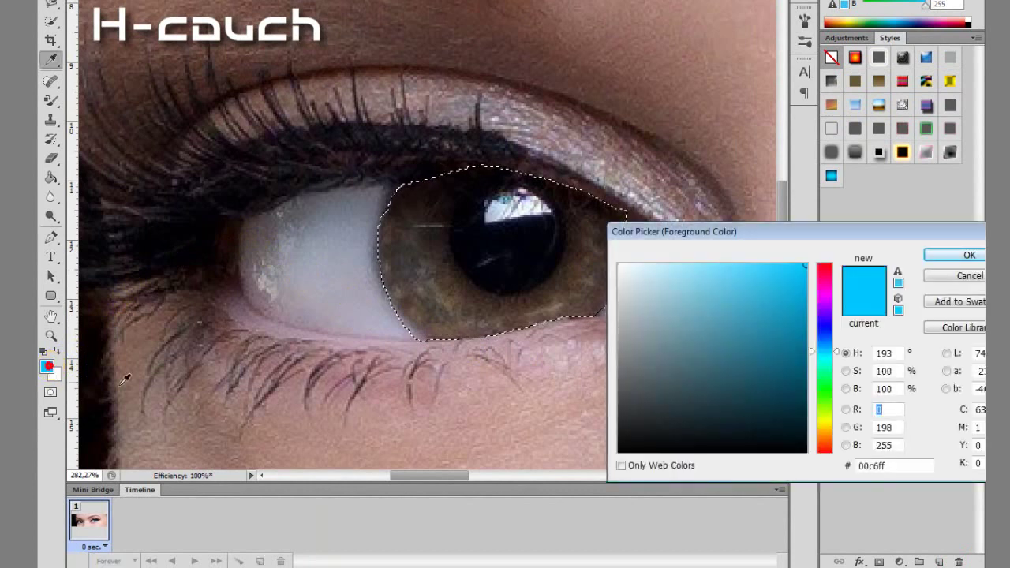
click(902, 464)
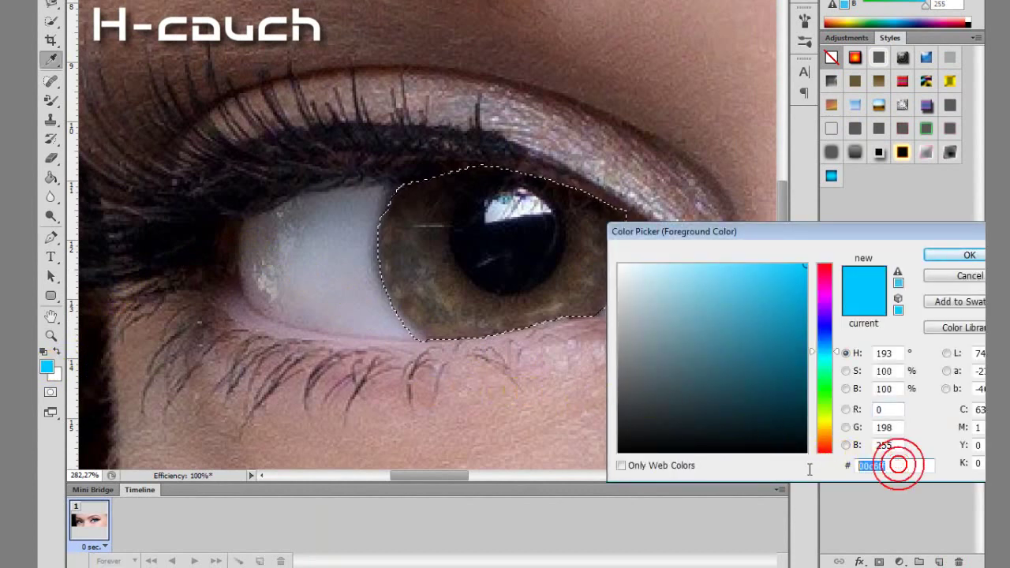
click(935, 259)
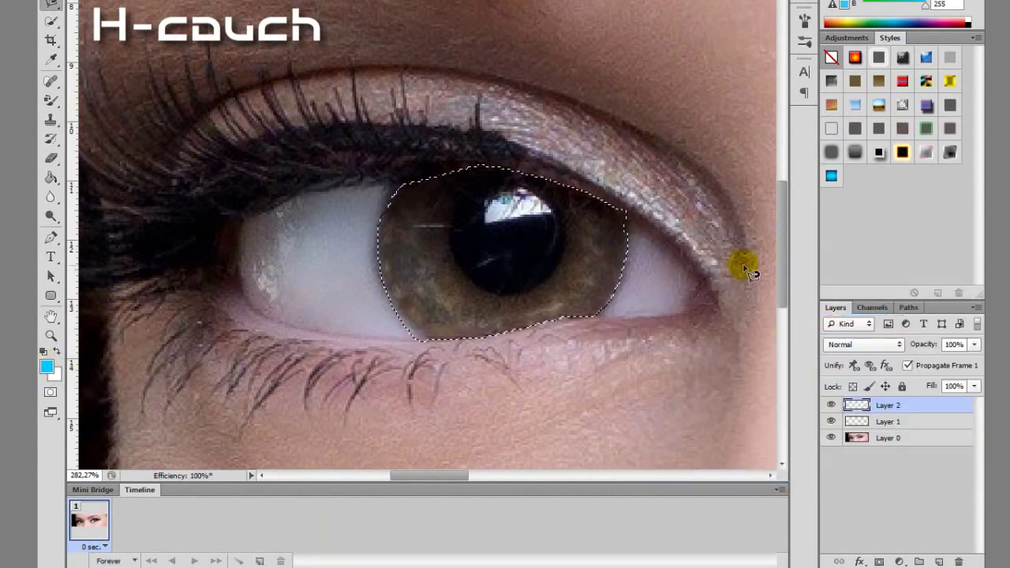
click(50, 177)
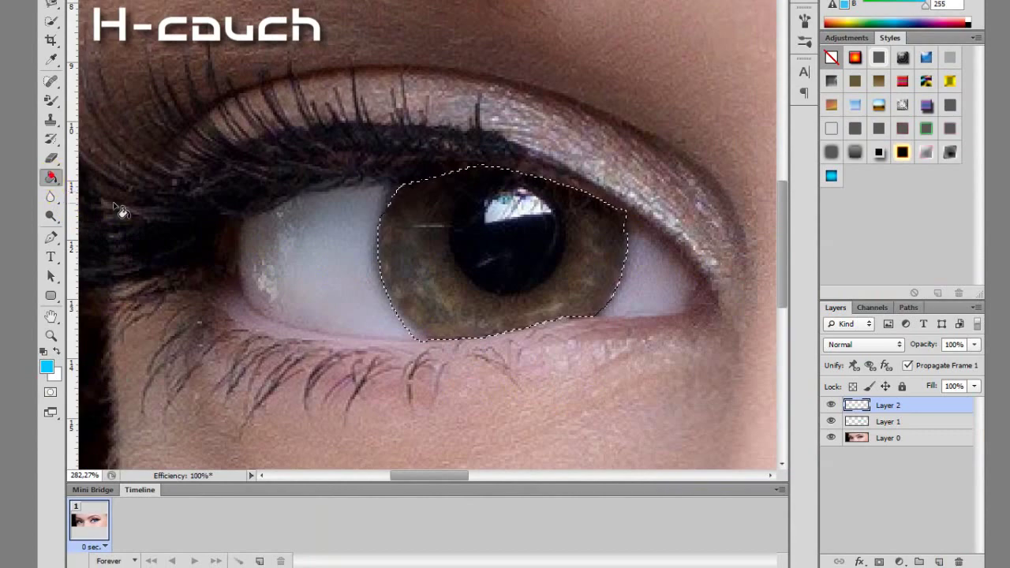
click(454, 300)
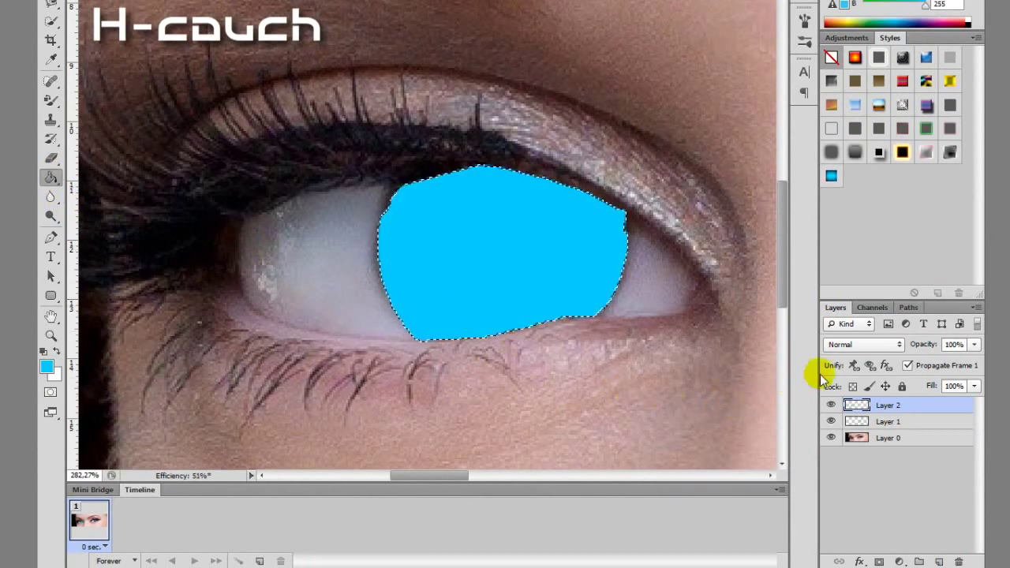
Set Layer 2's blend mode to Color and deselect the iris.
click(884, 345)
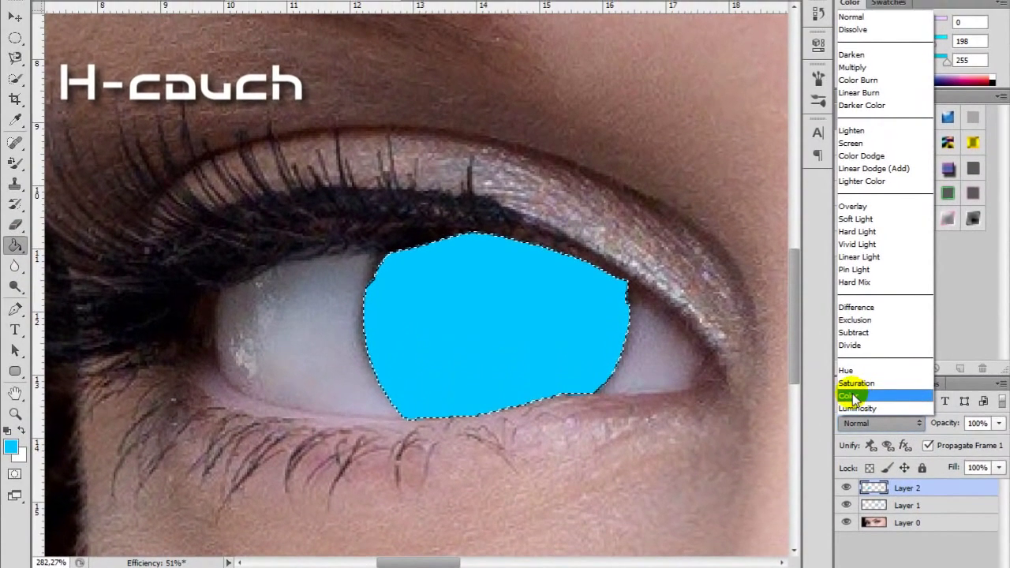
click(866, 397)
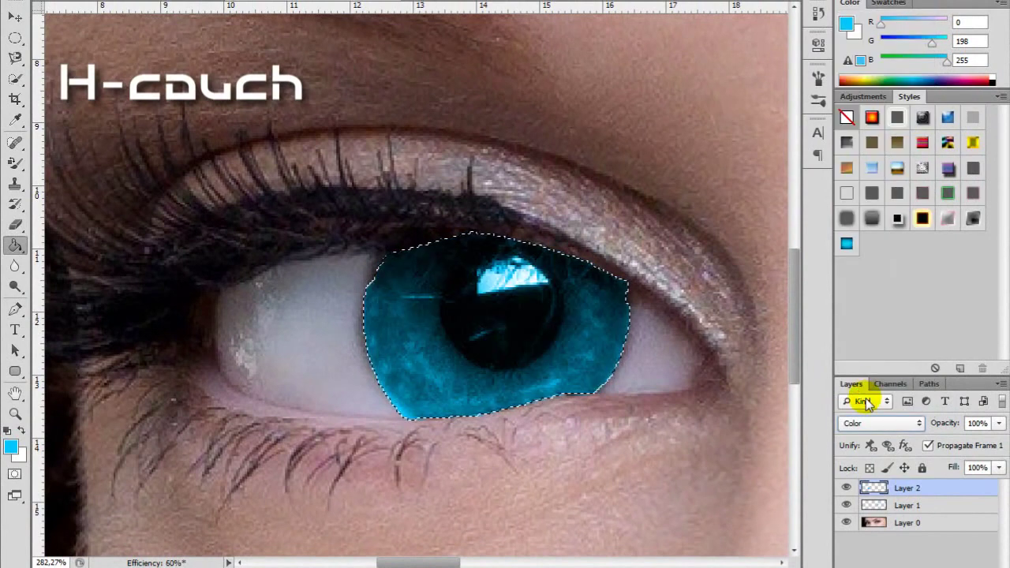
key(ctrl+d)
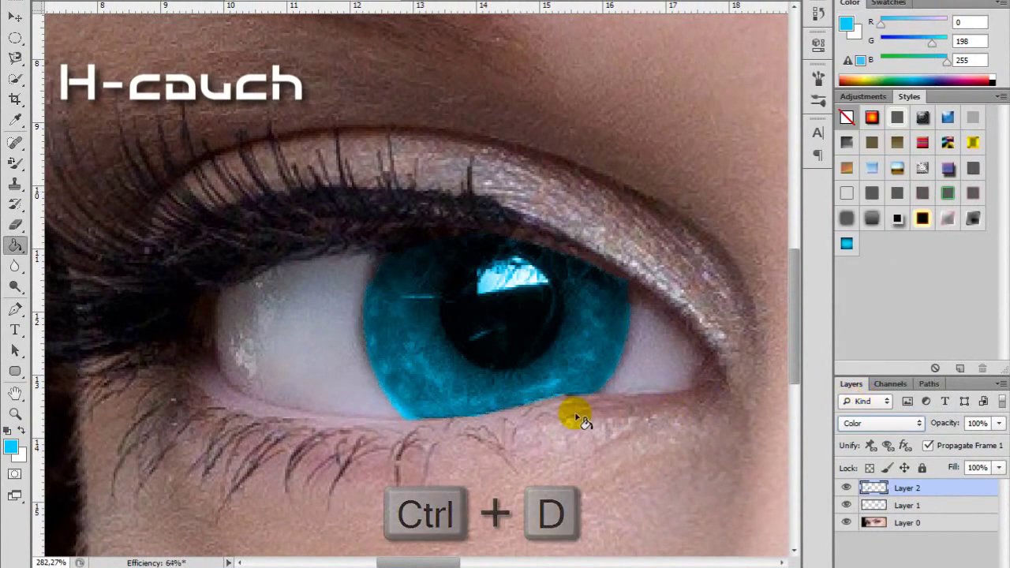
Erase the stray cyan at the second iris's lower edge on Layer 2, then zoom out.
click(9, 224)
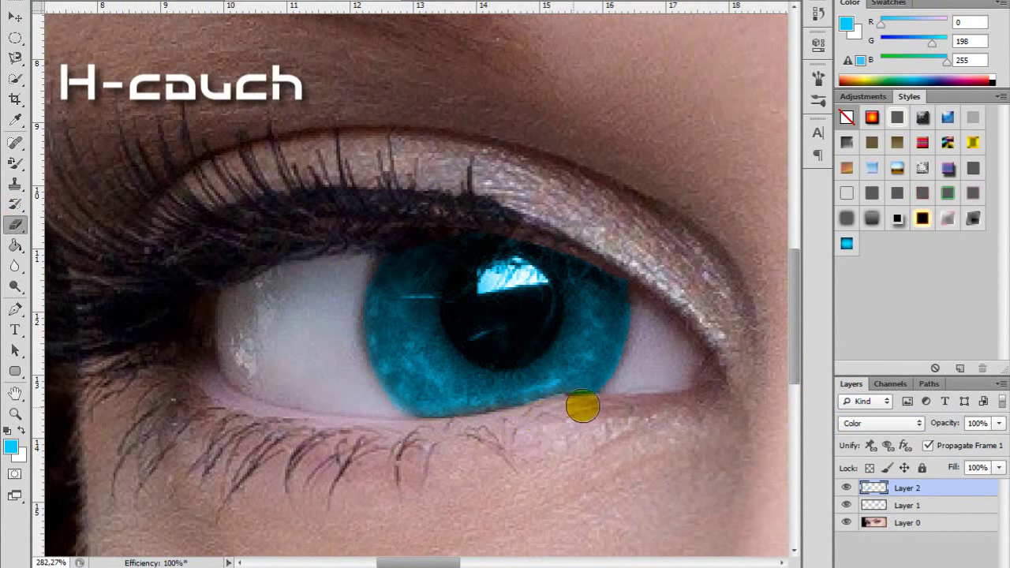
drag(632, 377, 642, 357)
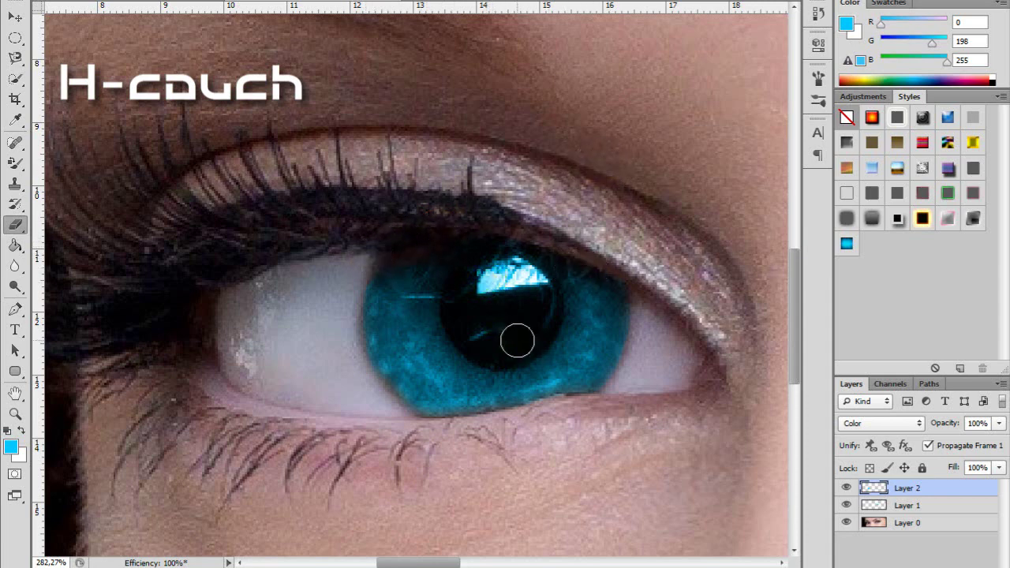
scroll(595, 426, down, 2)
scroll(598, 428, down, 1)
scroll(600, 430, down, 1)
scroll(603, 432, down, 1)
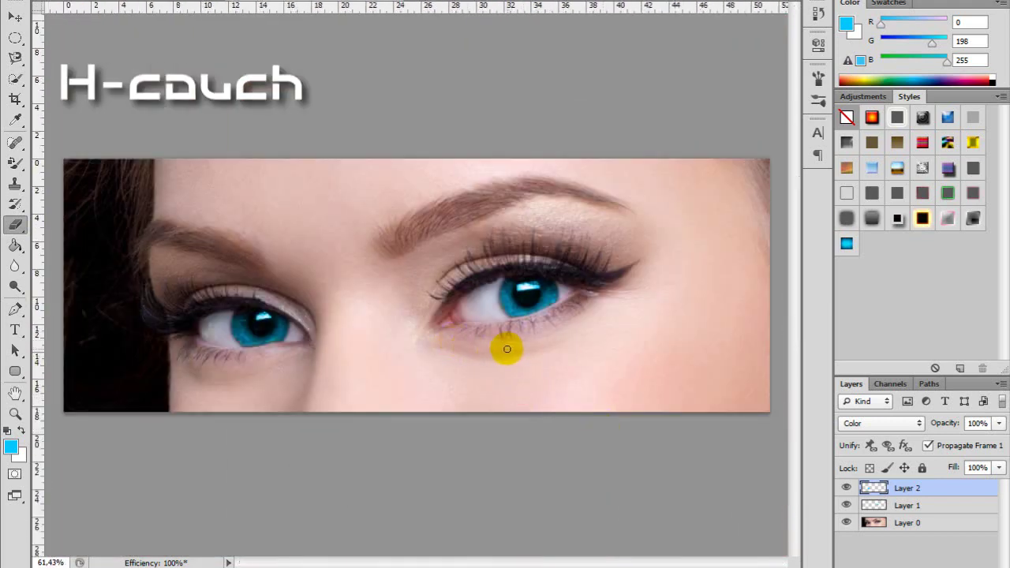
Select Layer 1 together with Layer 2 and group them into Group 1 with Ctrl+G.
shift+click(906, 505)
key(ctrl+g)
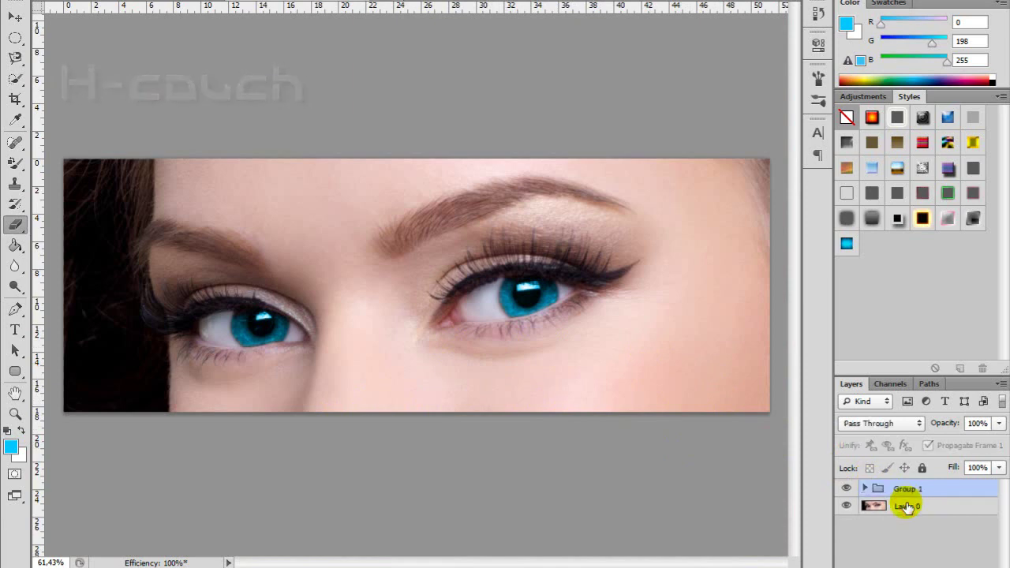